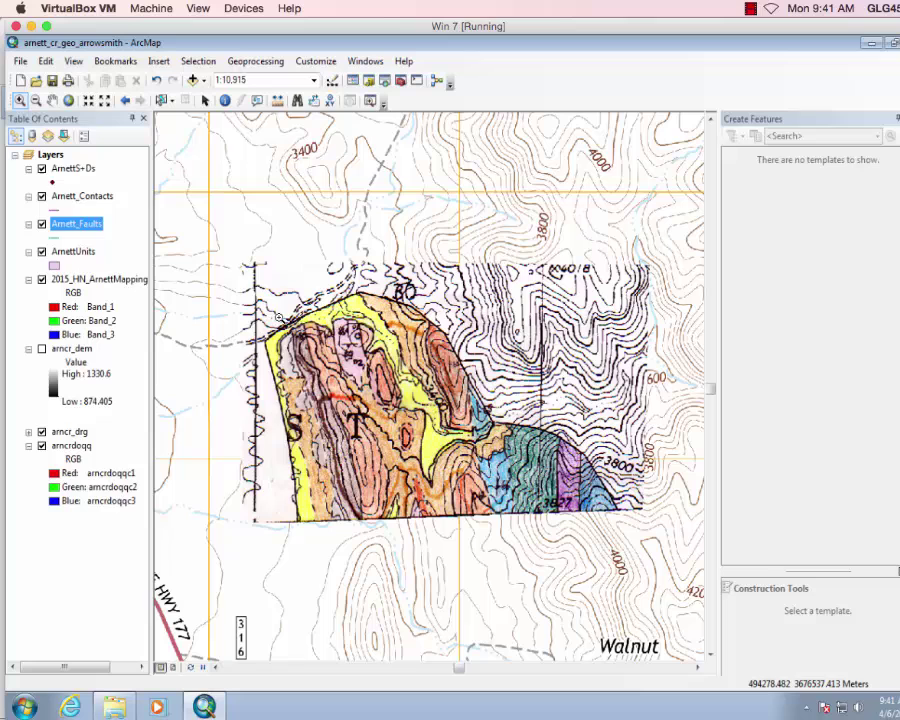
Step: Zoom in on the colored geologic mapping and hide the arncrdoqq imagery layer
{"action": "left_click_drag", "start_coordinate": [268, 290], "coordinate": [428, 418]}
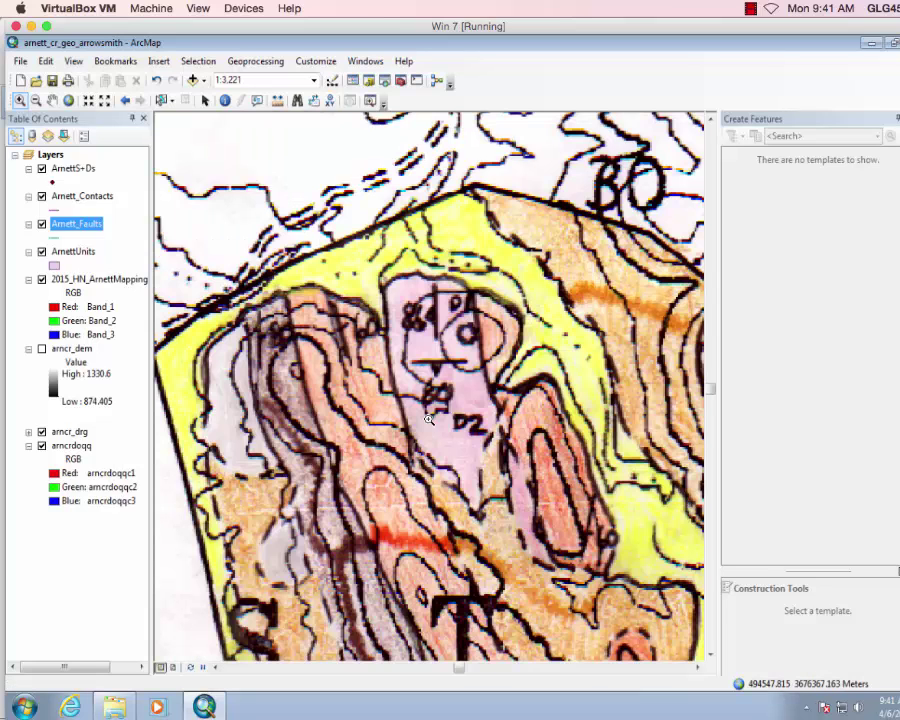
{"action": "left_click", "coordinate": [41, 447]}
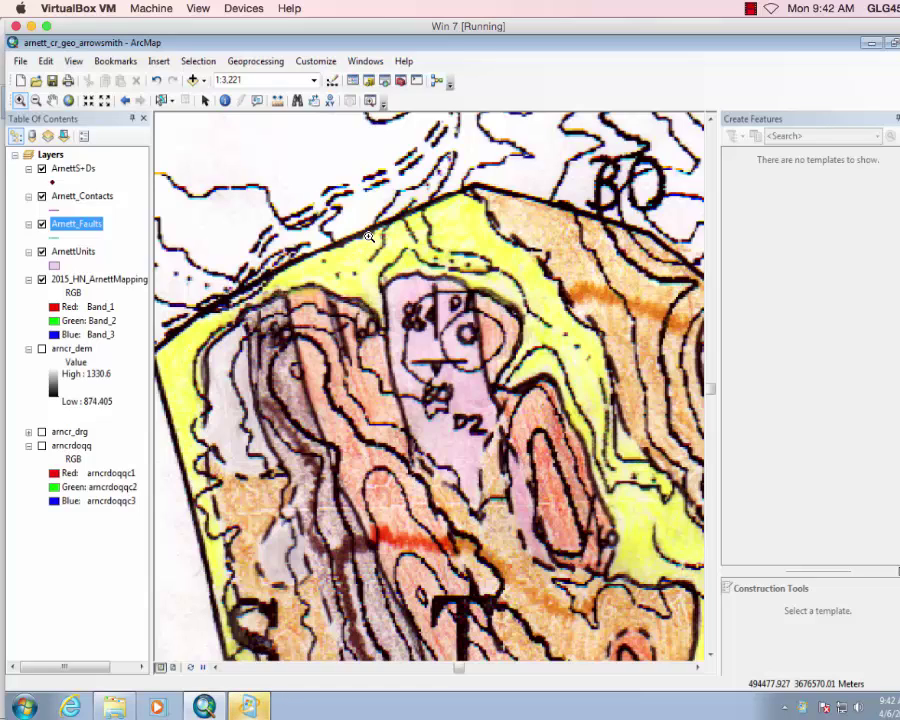
Step: Show the Editor toolbar and dock it with the other toolbars
{"action": "left_click", "coordinate": [326, 65]}
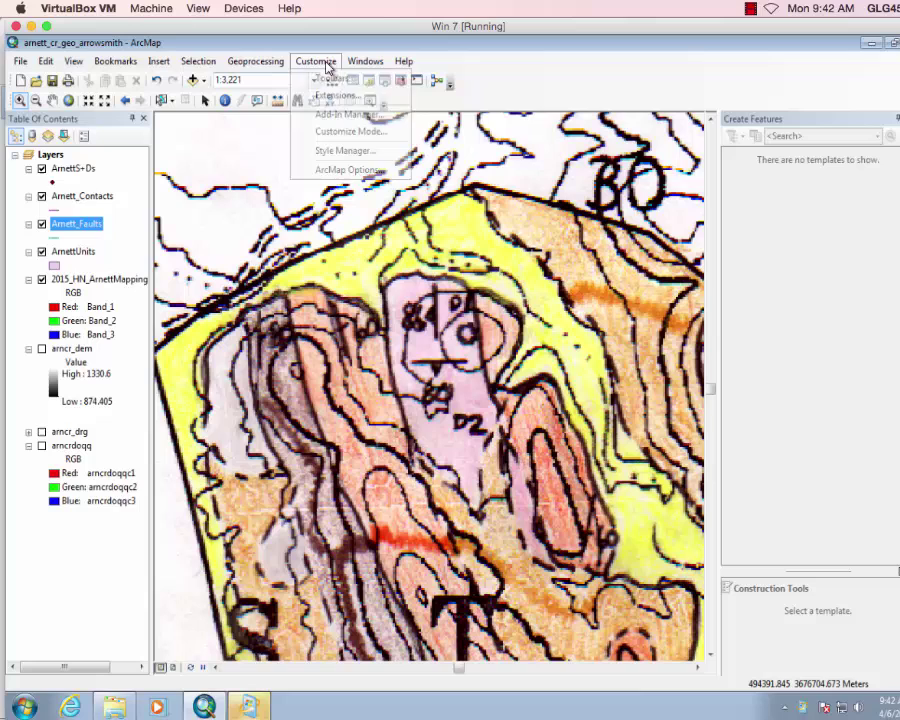
{"action": "mouse_move", "coordinate": [327, 77]}
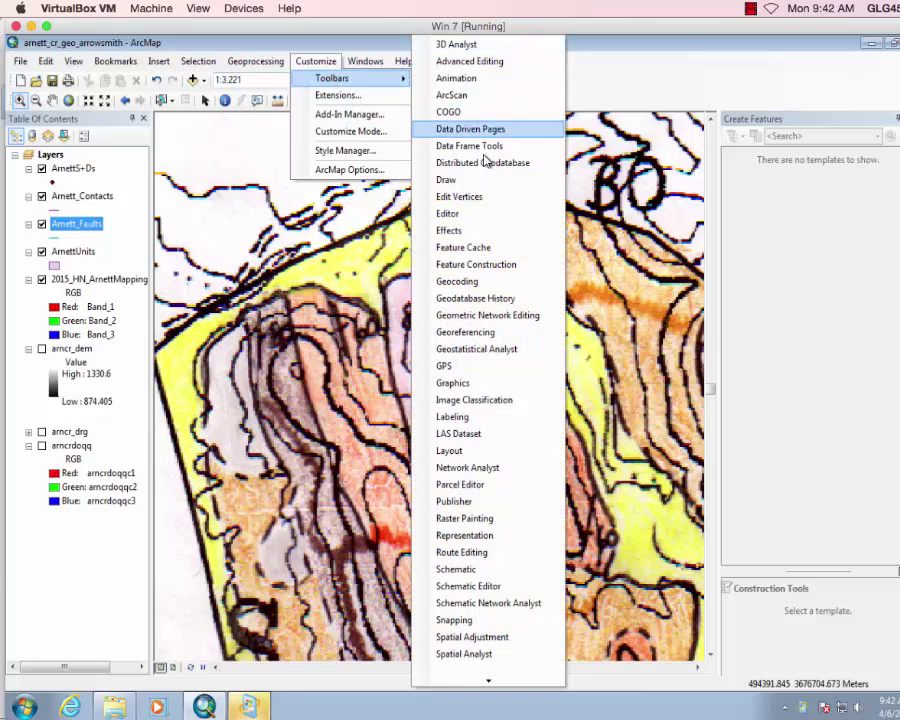
{"action": "left_click", "coordinate": [472, 214]}
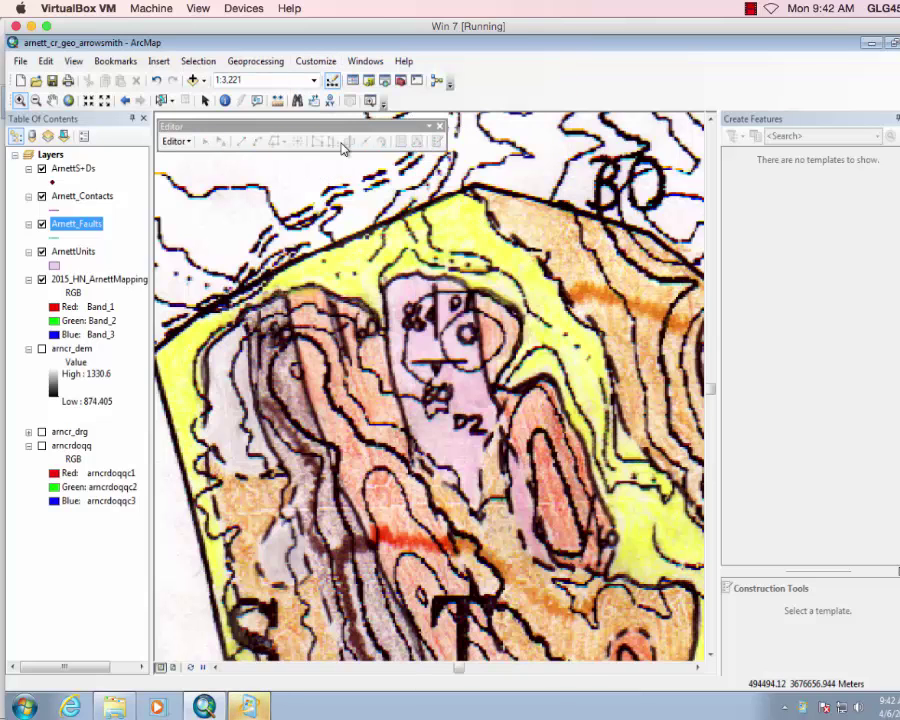
{"action": "left_click_drag", "start_coordinate": [258, 132], "coordinate": [495, 105]}
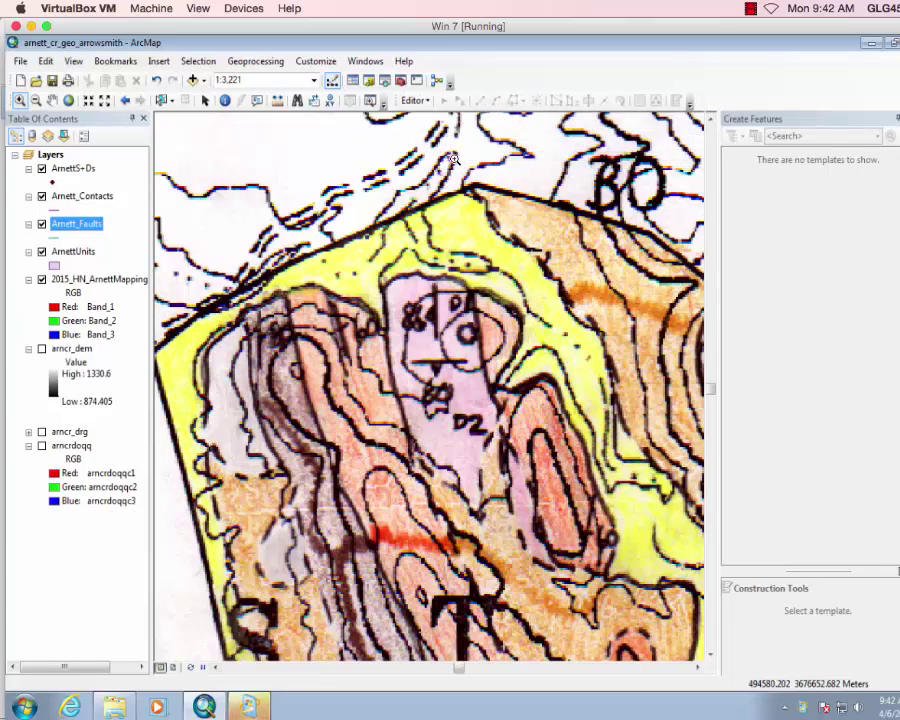
Step: Start an edit session on the ArnettS+Ds layer
{"action": "left_click", "coordinate": [414, 100]}
{"action": "left_click", "coordinate": [435, 118]}
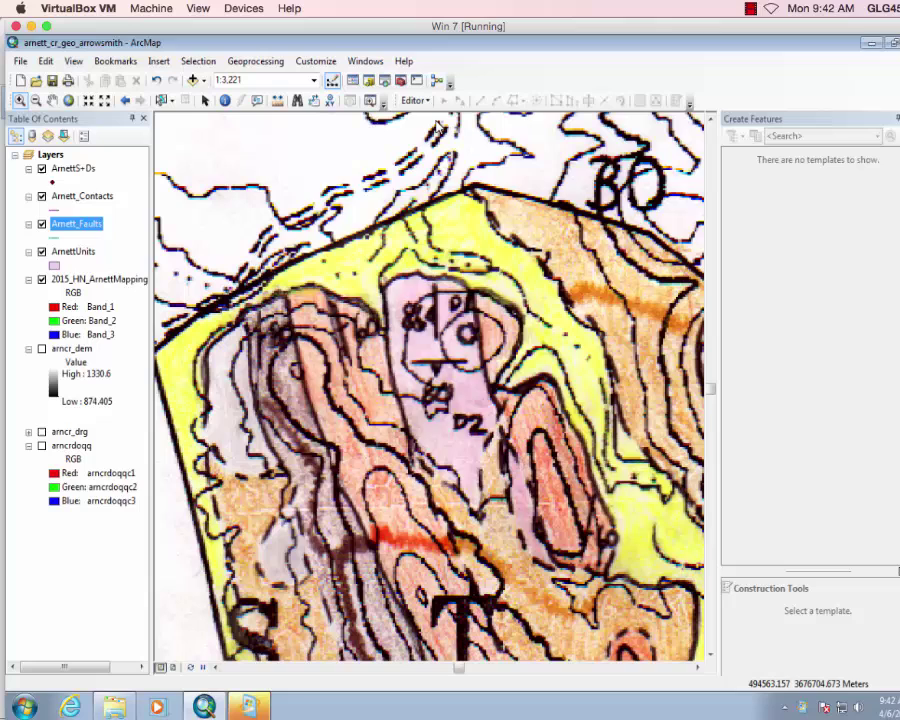
{"action": "left_click", "coordinate": [352, 277]}
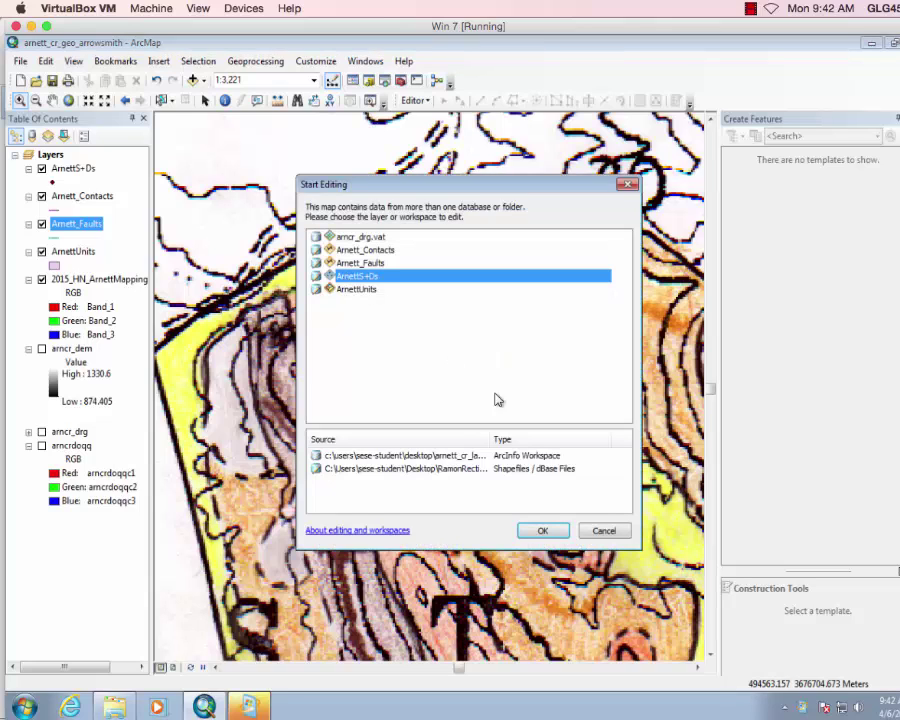
{"action": "left_click", "coordinate": [541, 527]}
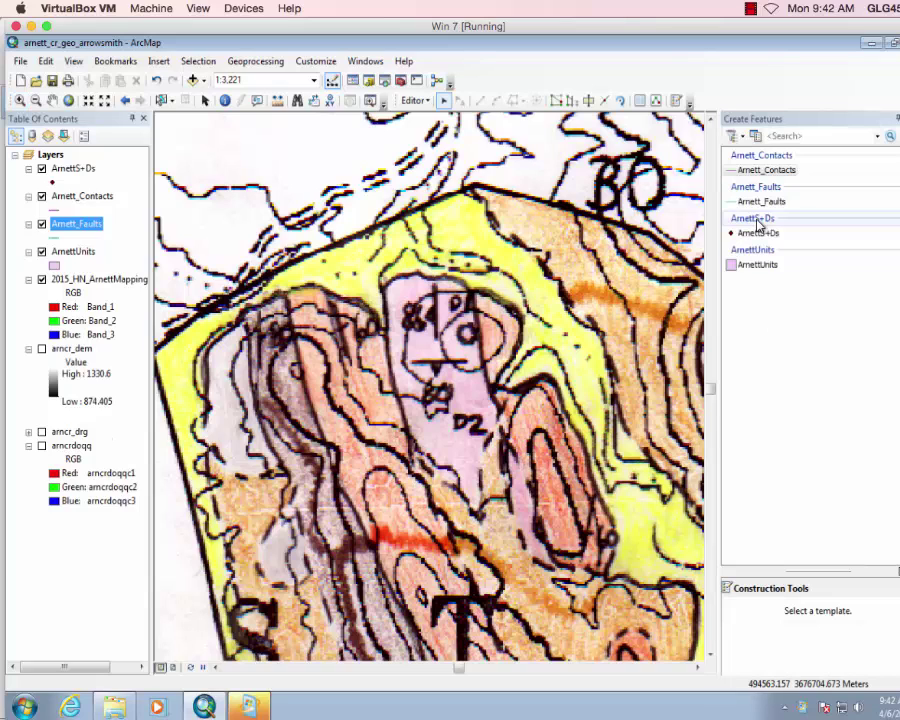
Step: Place an ArnettS+Ds point on the mapped unit and dock its attribute table at lower left
{"action": "left_click", "coordinate": [743, 235]}
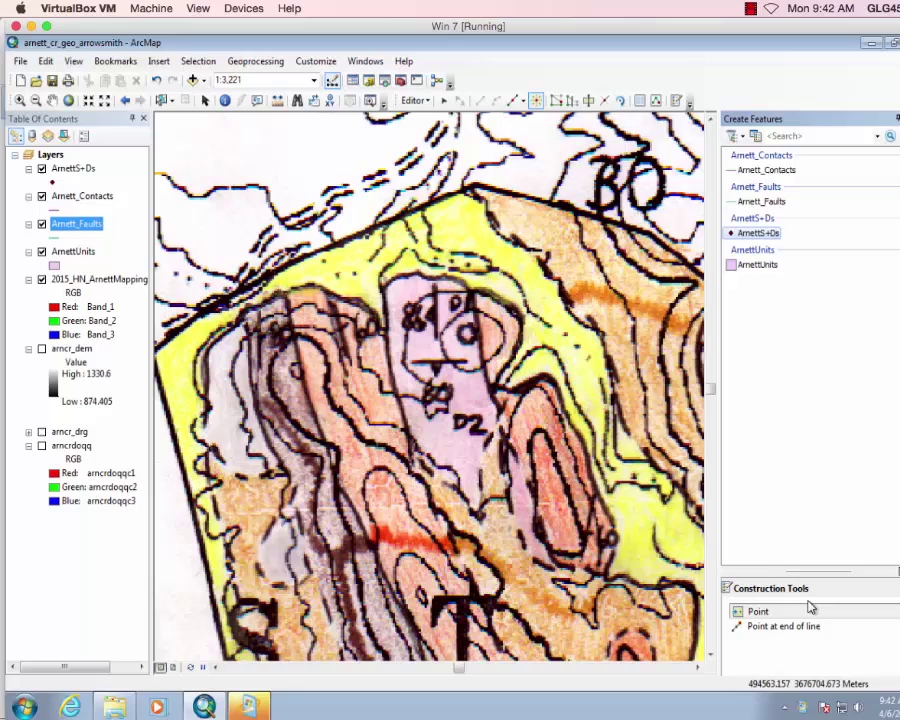
{"action": "left_click", "coordinate": [752, 611]}
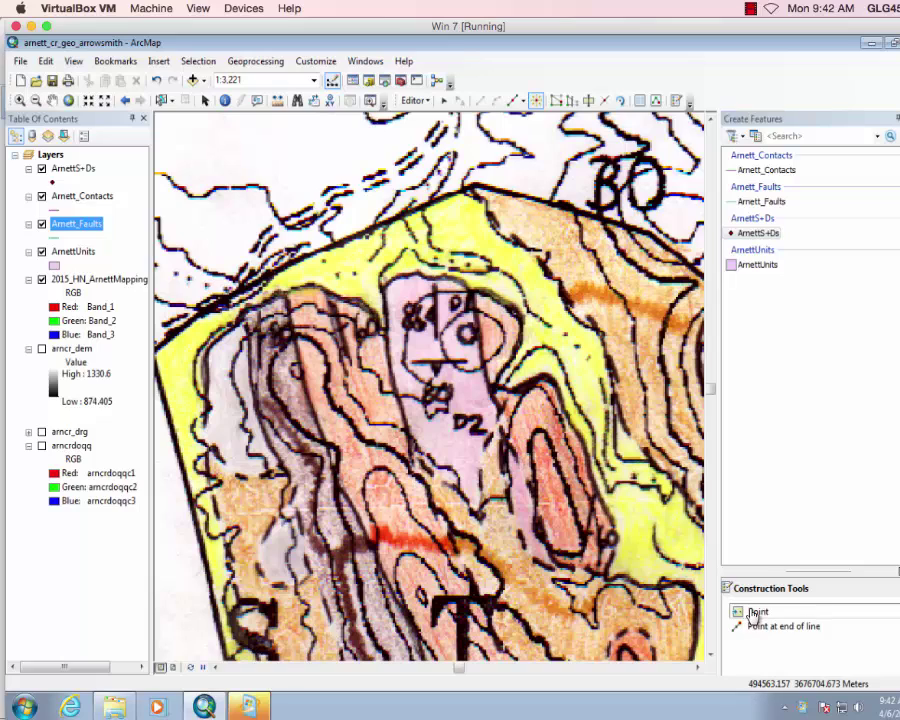
{"action": "left_click", "coordinate": [339, 329]}
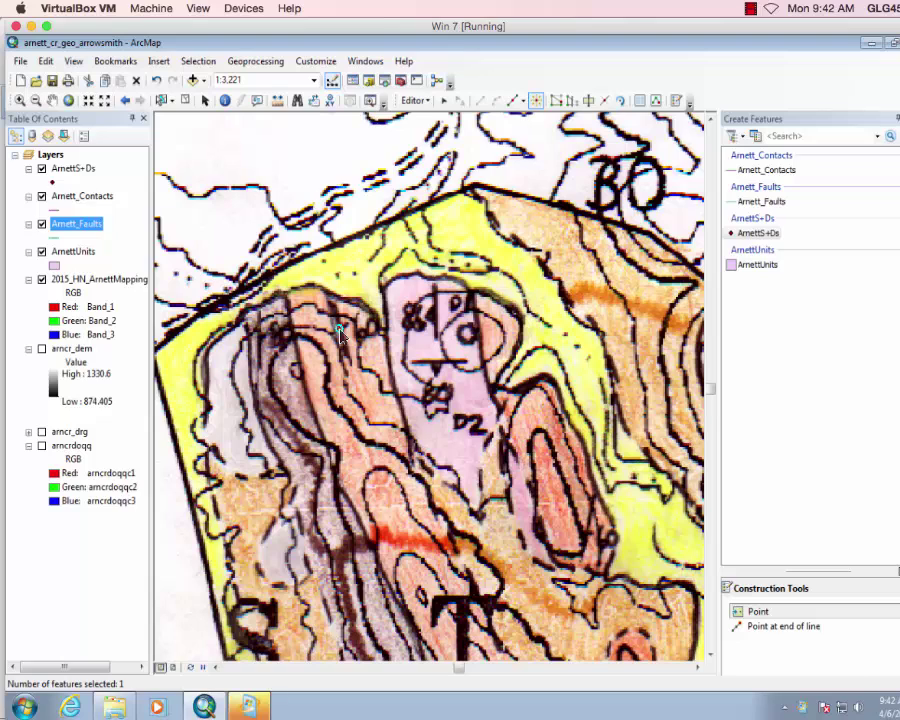
{"action": "right_click", "coordinate": [62, 170]}
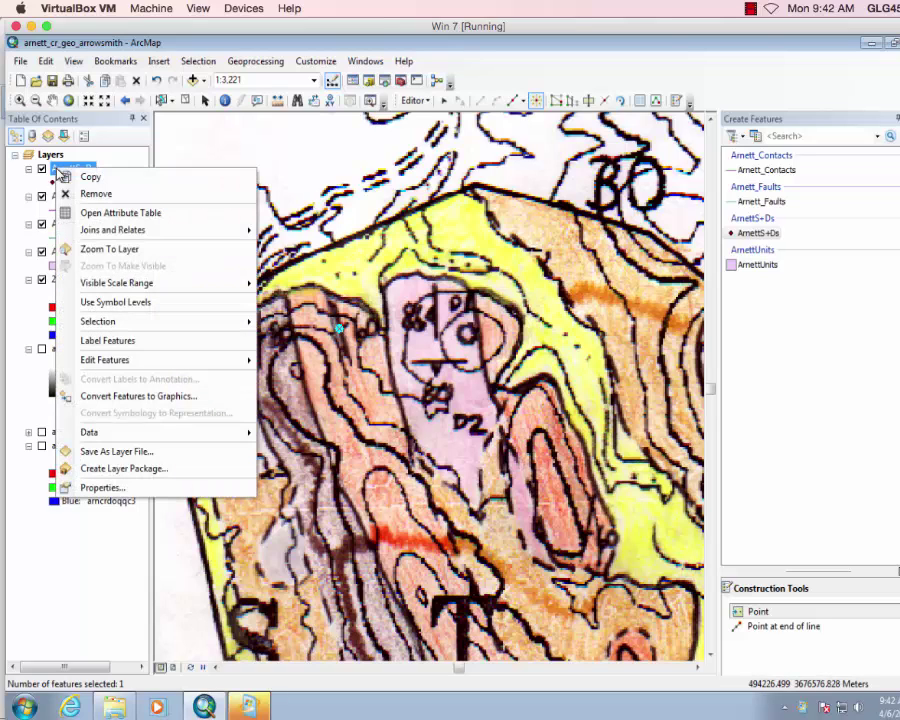
{"action": "left_click", "coordinate": [106, 211]}
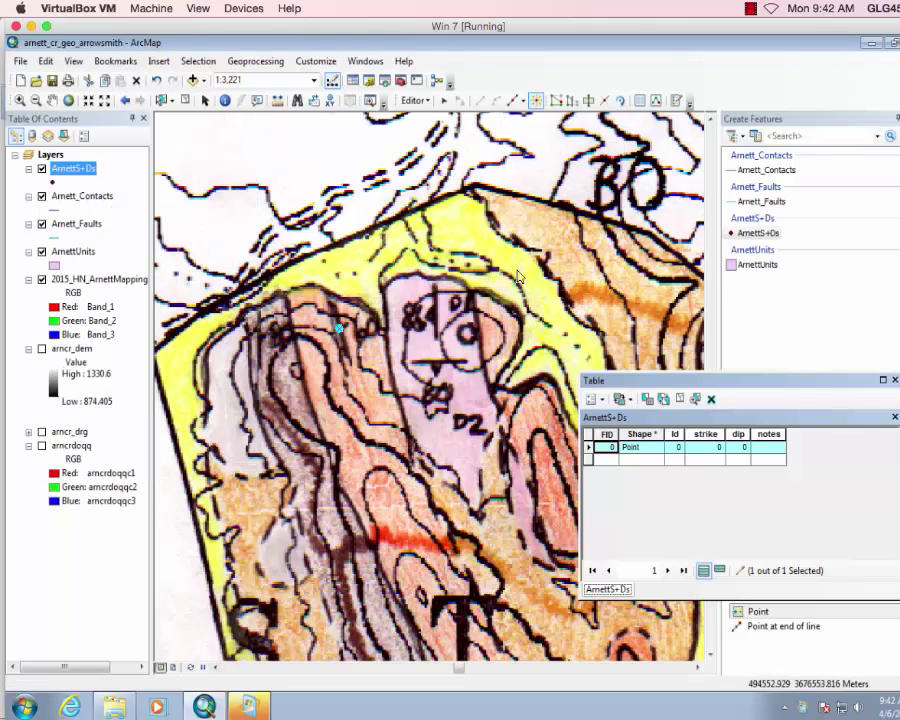
{"action": "left_click_drag", "start_coordinate": [688, 382], "coordinate": [106, 456]}
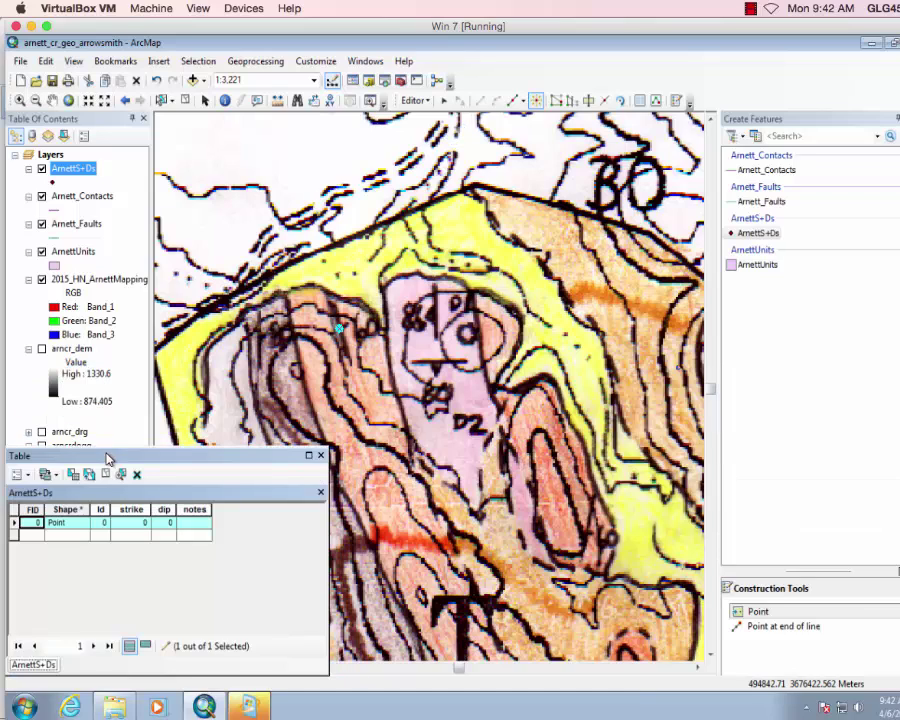
Step: Record strike 350, dip 60 and note Bedding for the new point
{"action": "left_click", "coordinate": [138, 523]}
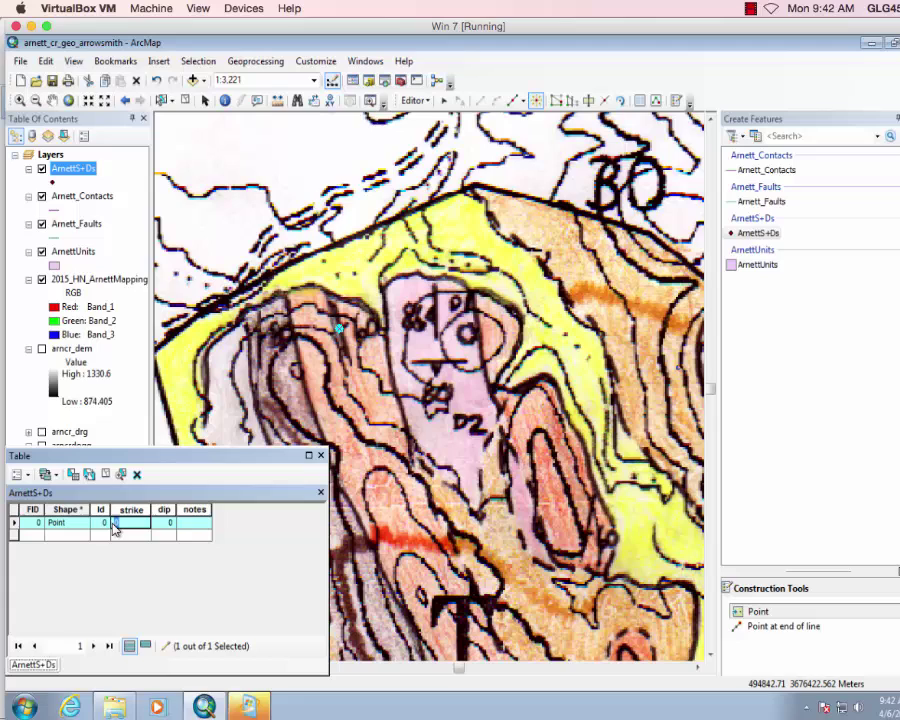
{"action": "key", "text": "Tab"}
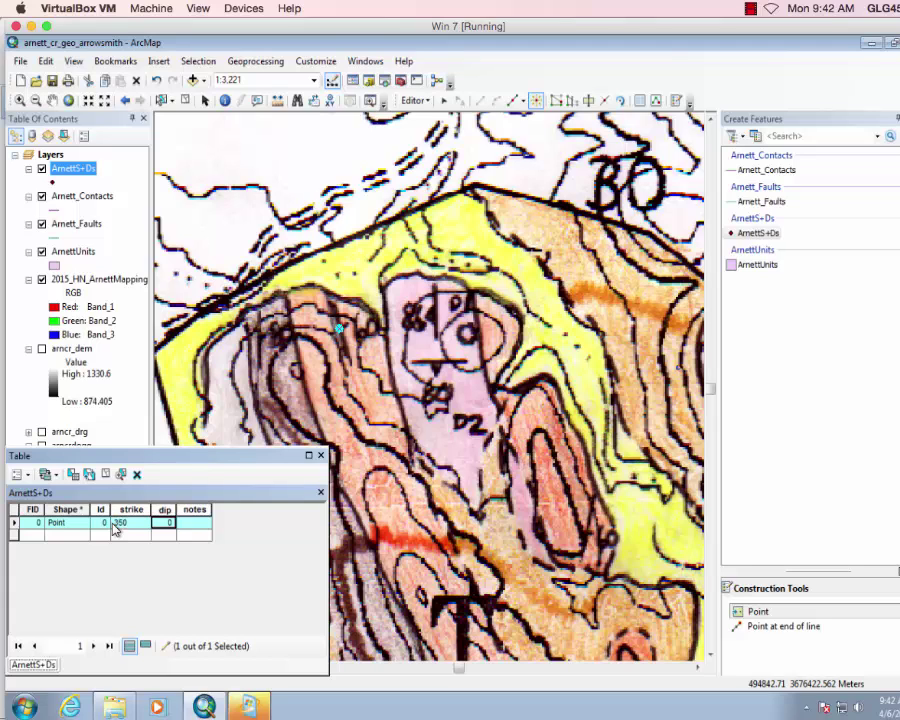
{"action": "type", "text": "60"}
{"action": "key", "text": "Tab"}
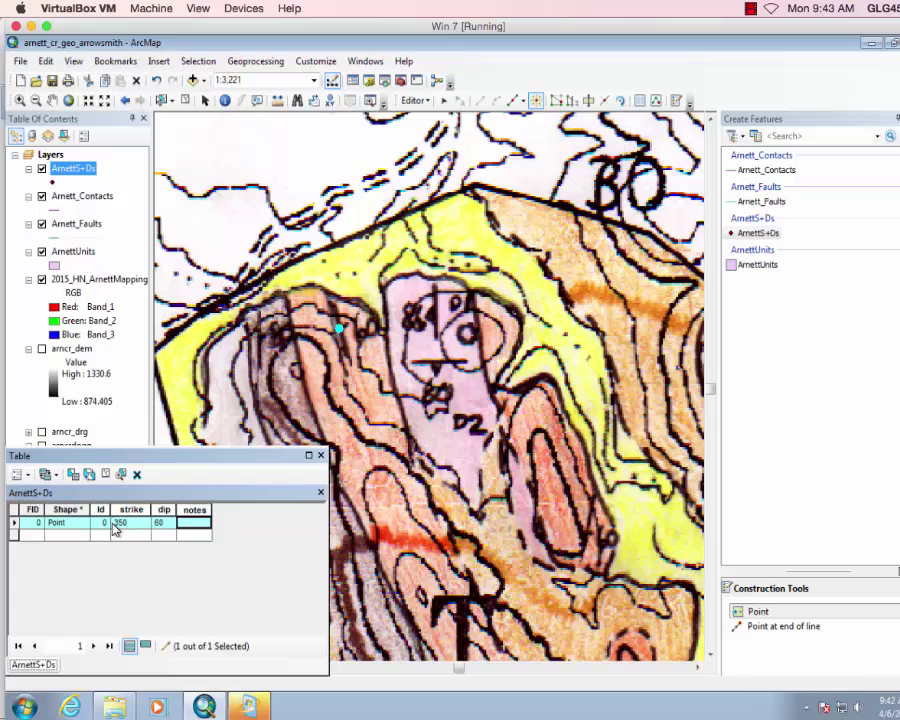
{"action": "type", "text": "Bedding"}
{"action": "key", "text": "Return"}
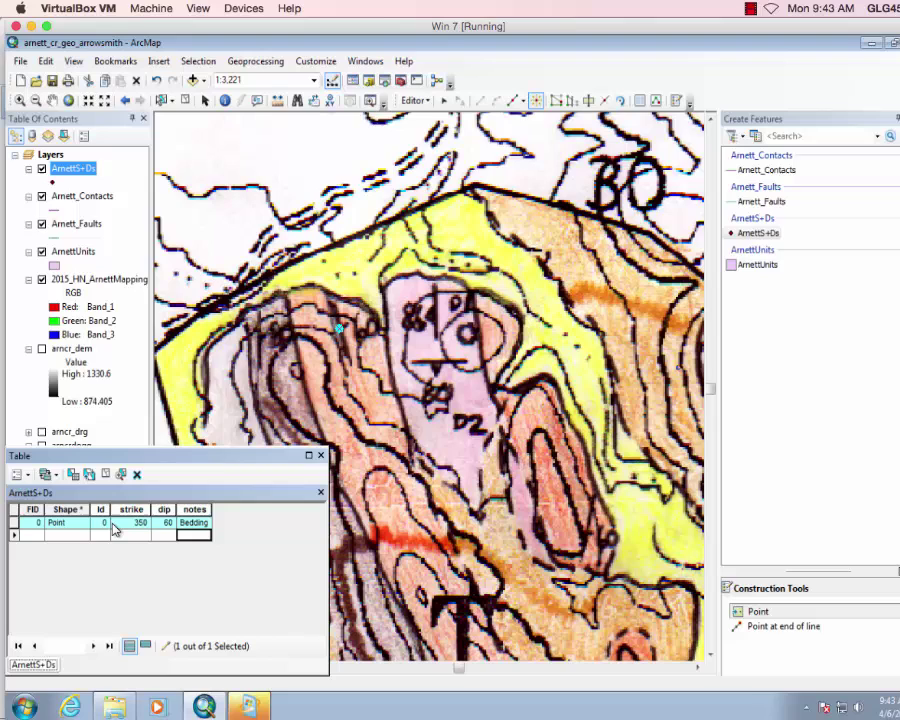
Step: Add a second point with strike 0, dip 85 and note Bedding
{"action": "left_click", "coordinate": [259, 338]}
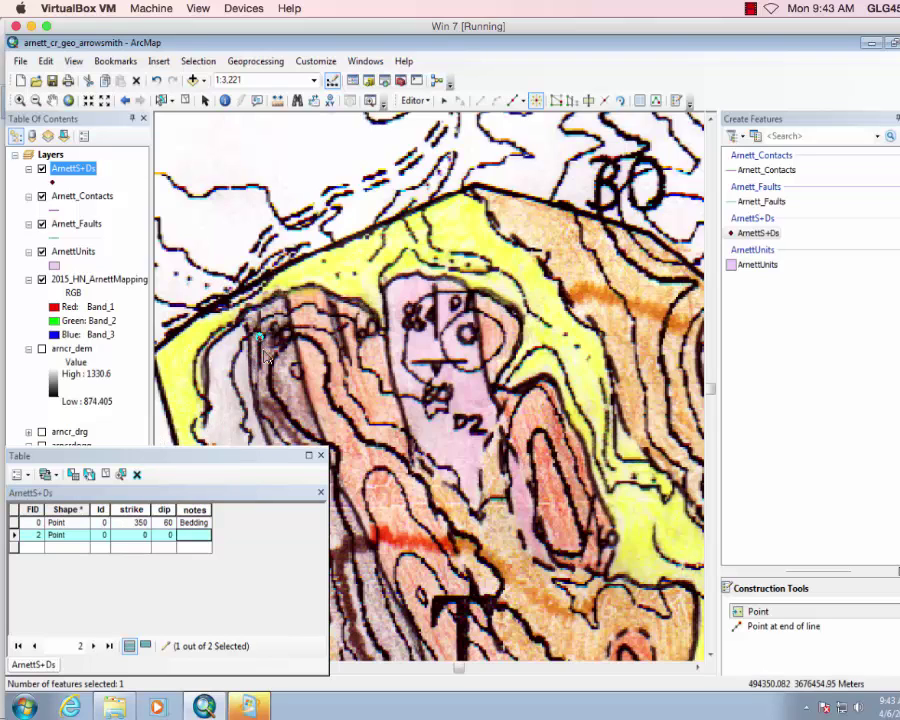
{"action": "left_click", "coordinate": [135, 538]}
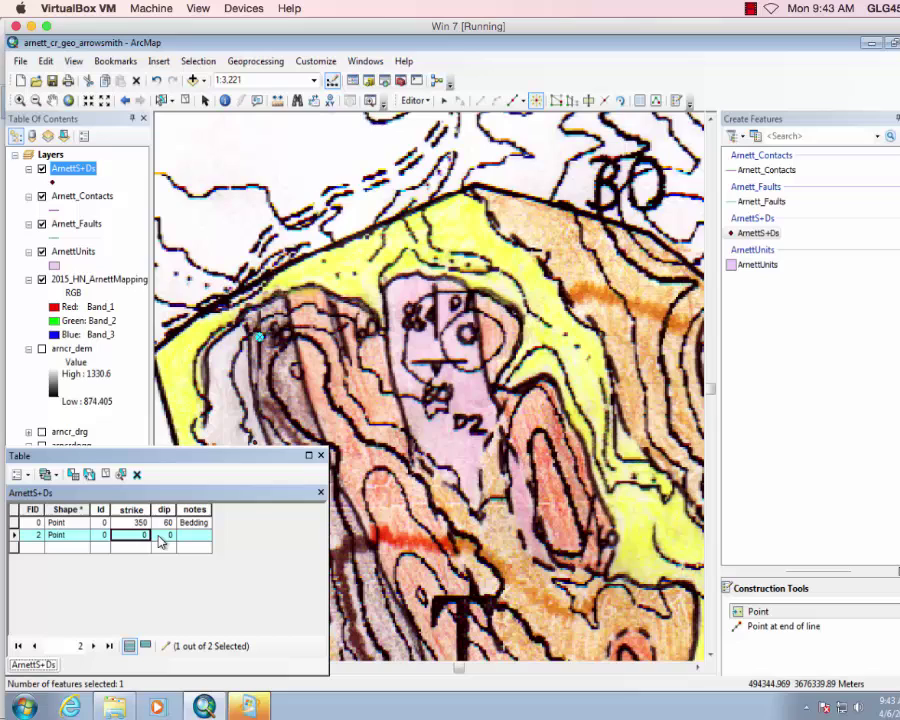
{"action": "left_click", "coordinate": [160, 537]}
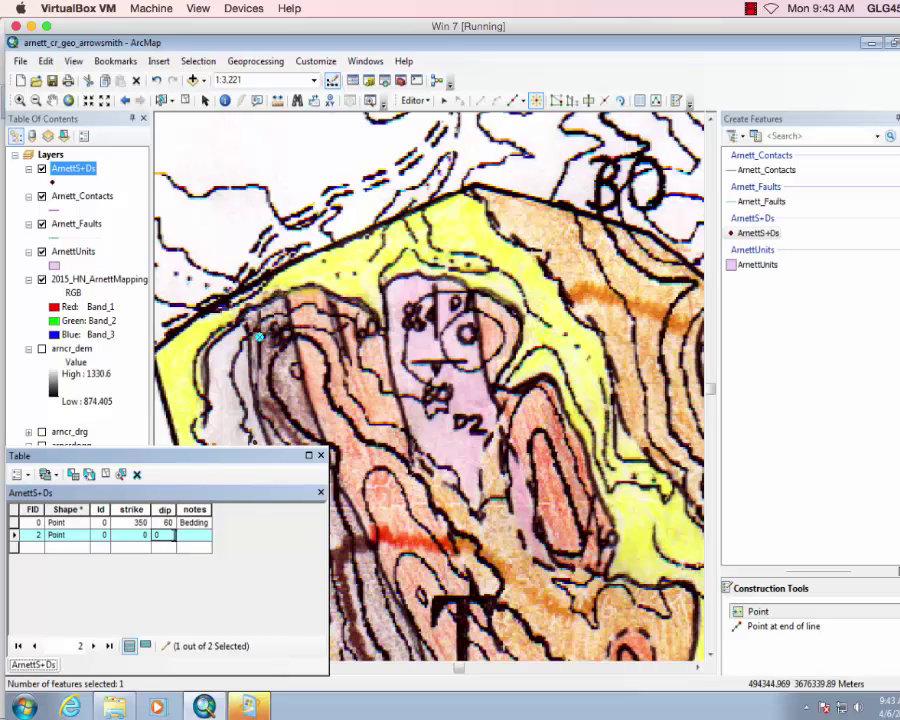
{"action": "type", "text": "85"}
{"action": "left_click", "coordinate": [178, 537]}
{"action": "type", "text": "Bedding"}
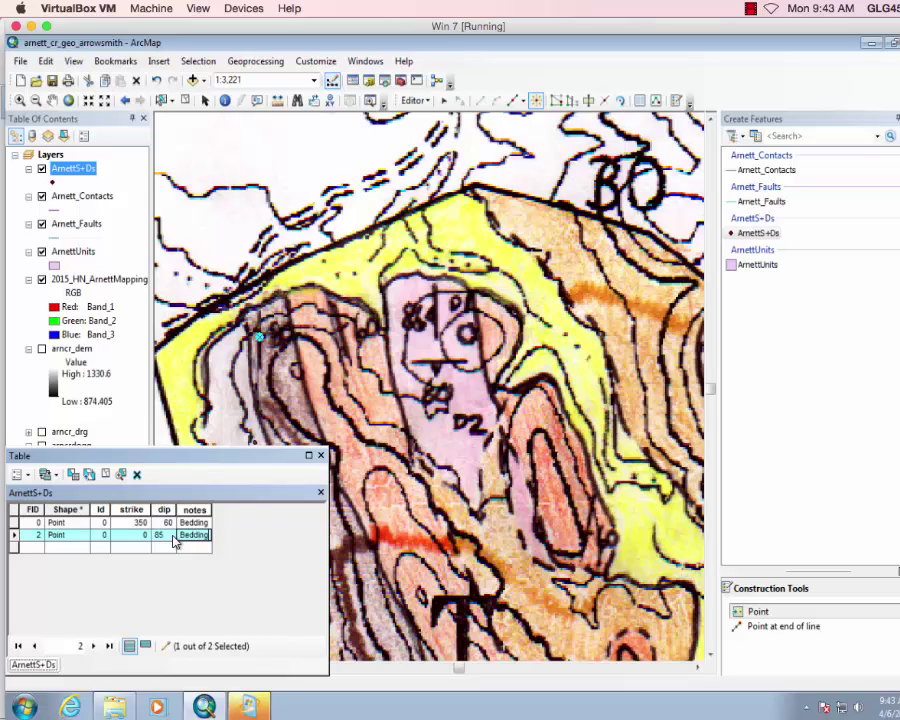
{"action": "key", "text": "Return"}
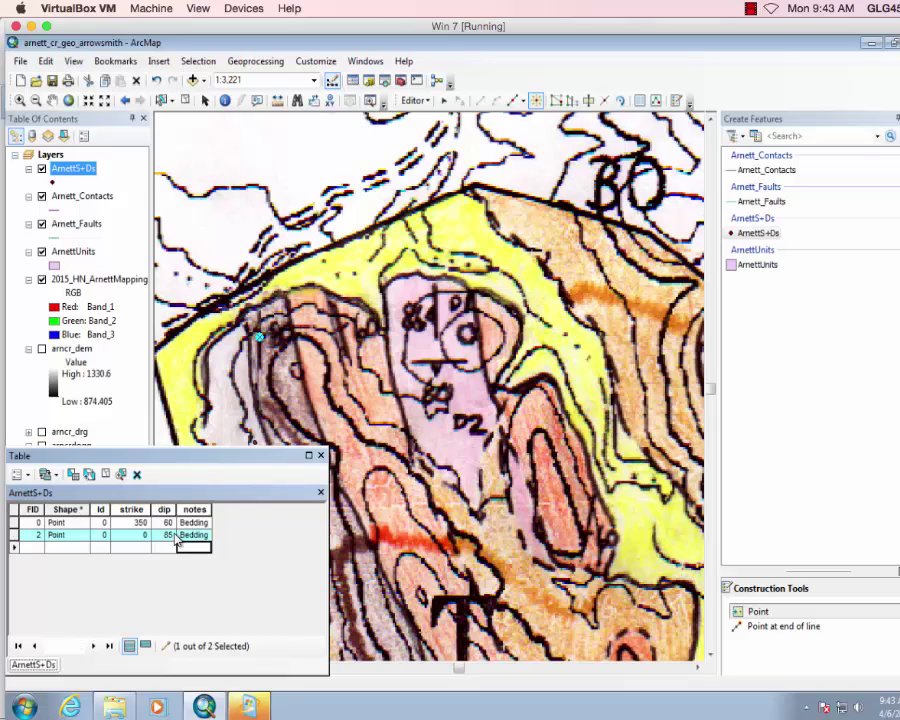
Step: Add a point on the pink unit with strike 180, dip 86 and note Fracture
{"action": "left_click", "coordinate": [436, 316]}
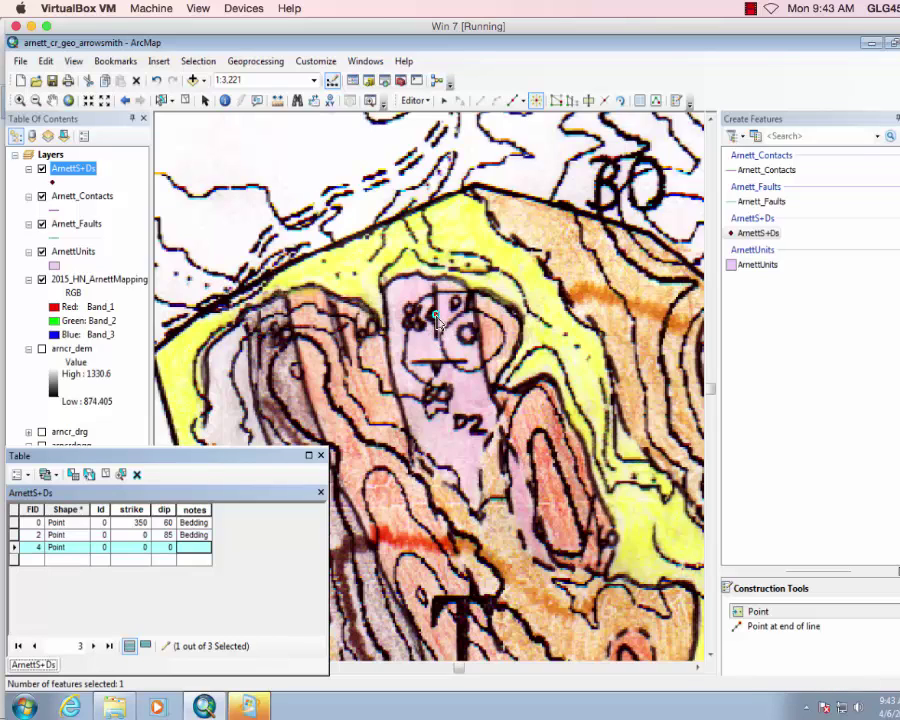
{"action": "left_click", "coordinate": [135, 549]}
{"action": "left_click", "coordinate": [138, 552]}
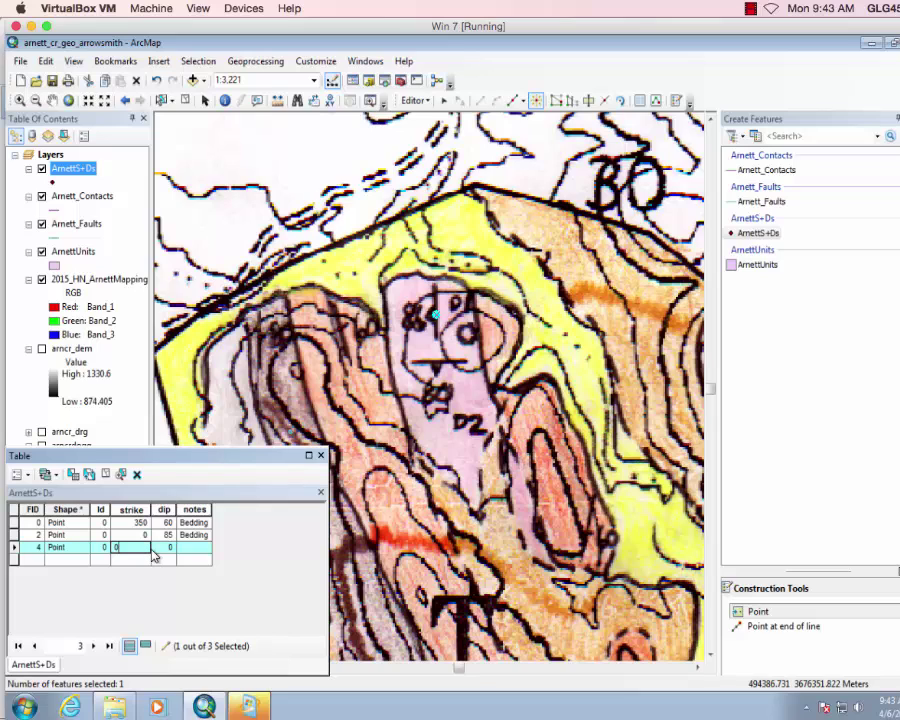
{"action": "type", "text": "18"}
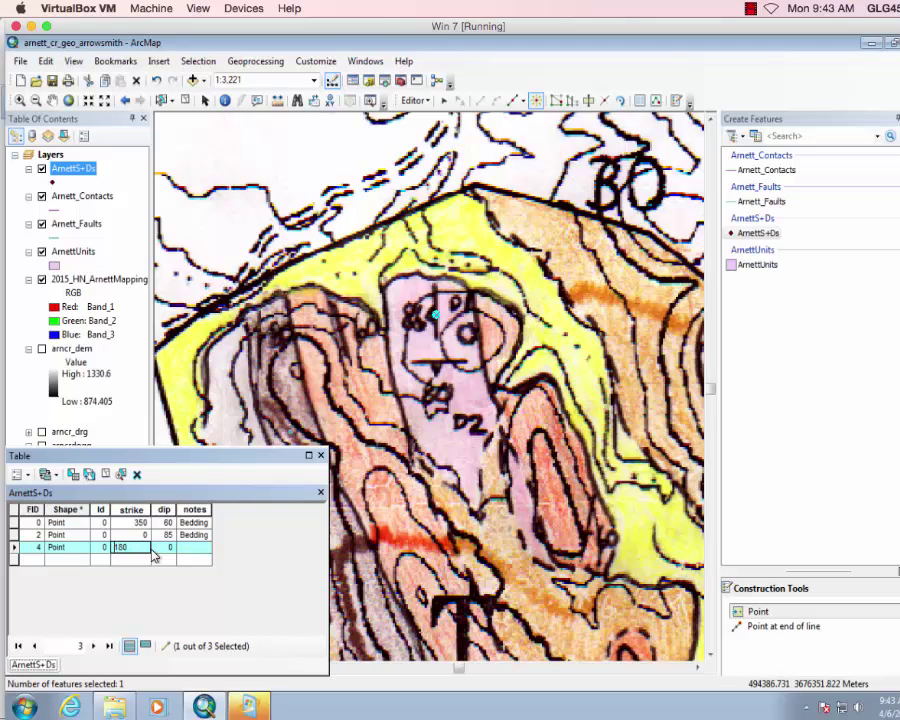
{"action": "left_click", "coordinate": [154, 550]}
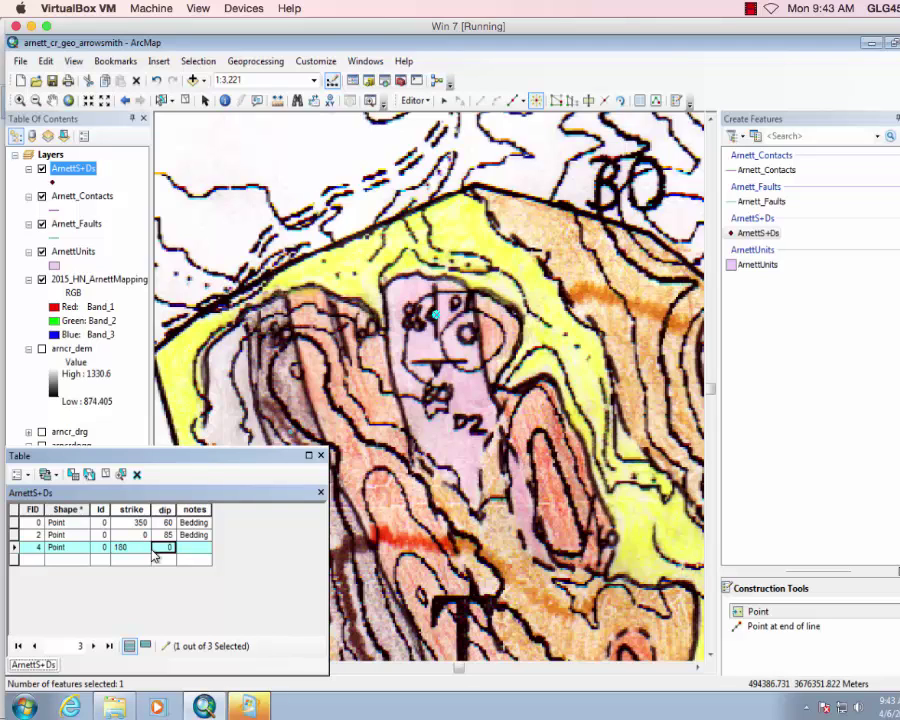
{"action": "type", "text": "86"}
{"action": "key", "text": "Tab"}
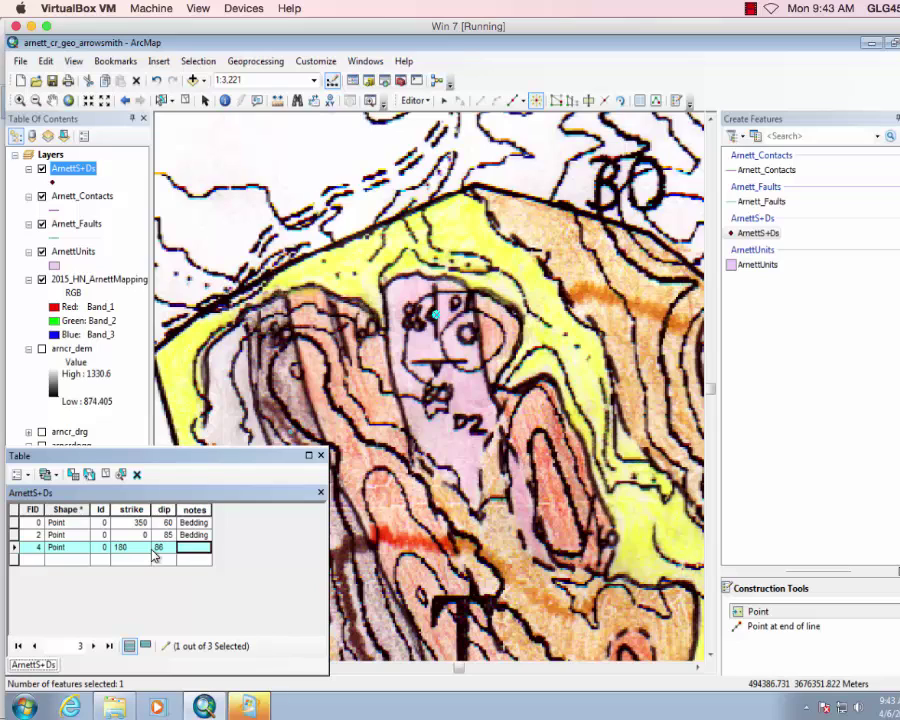
{"action": "type", "text": "Fracture"}
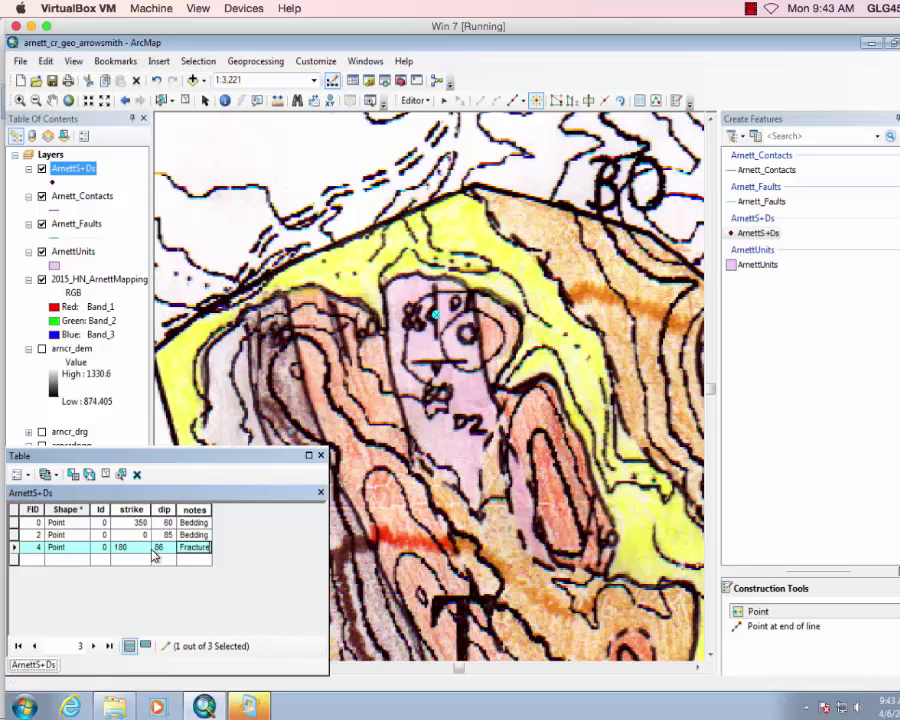
{"action": "key", "text": "Return"}
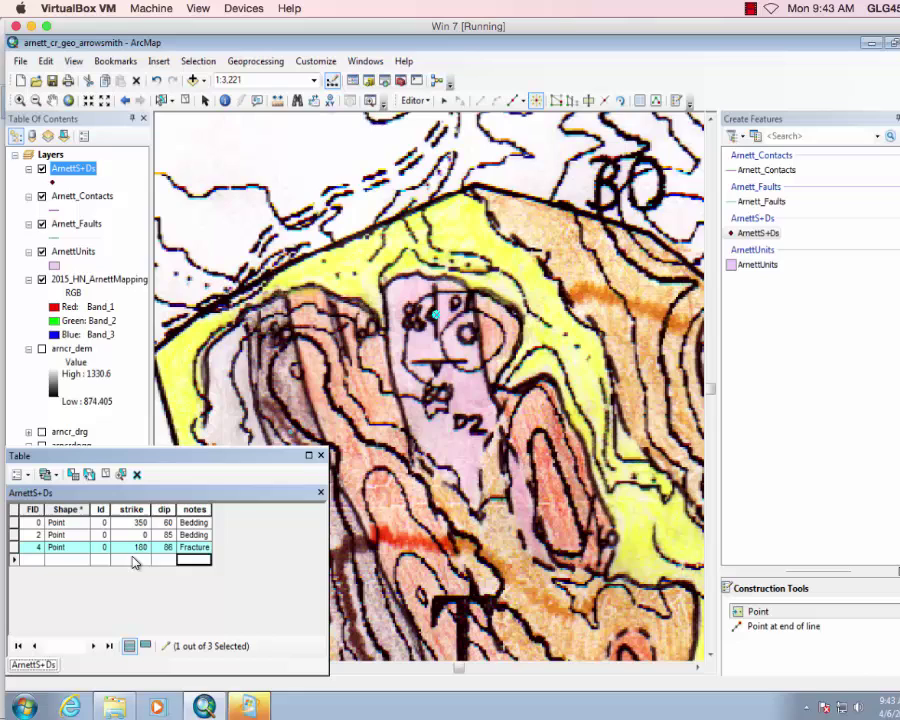
Step: Add another pink-unit point with strike 085, dip 80 and note Fracture
{"action": "left_click", "coordinate": [437, 362]}
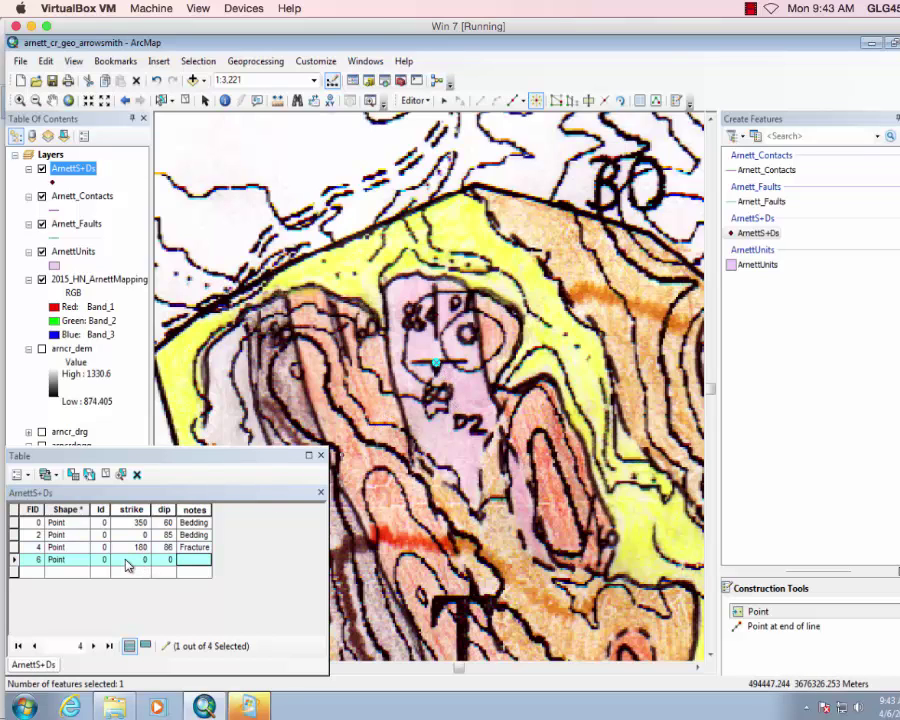
{"action": "left_click", "coordinate": [131, 561]}
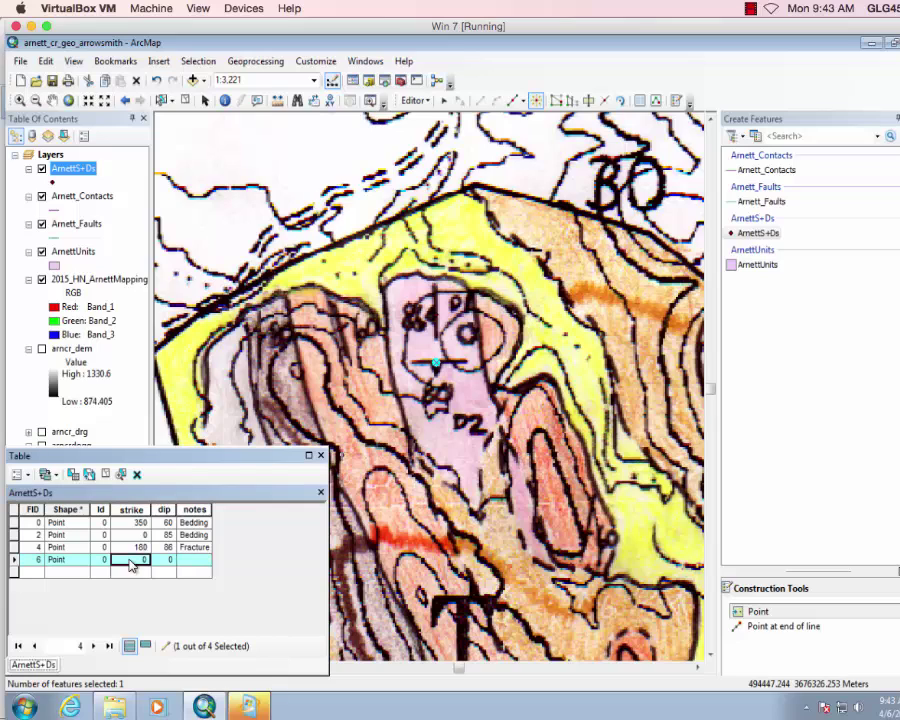
{"action": "type", "text": "0"}
{"action": "left_click", "coordinate": [152, 562]}
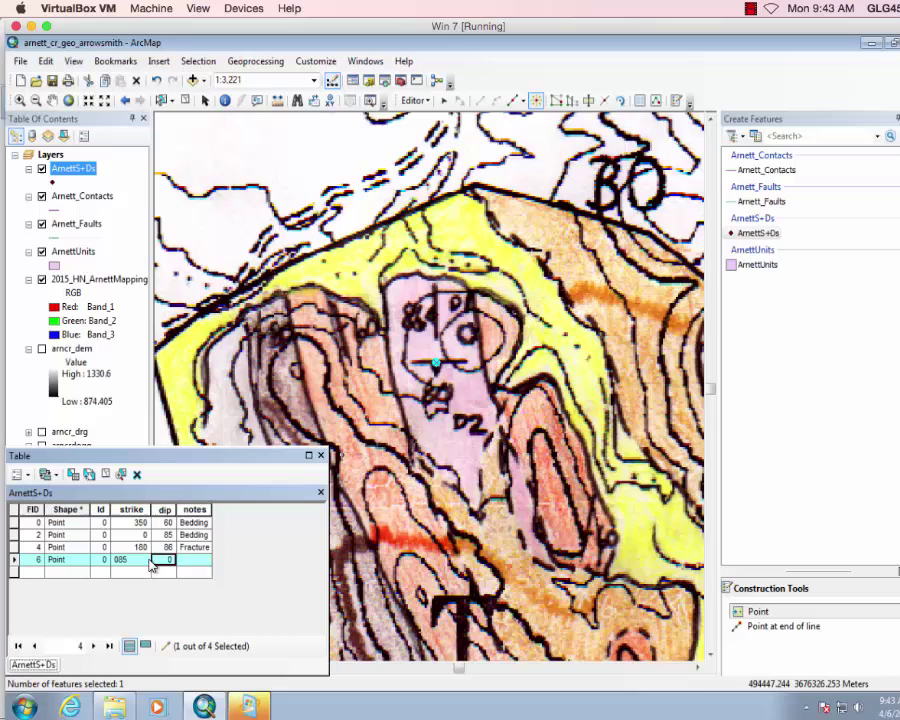
{"action": "type", "text": "80"}
{"action": "key", "text": "Return"}
{"action": "left_click", "coordinate": [196, 560]}
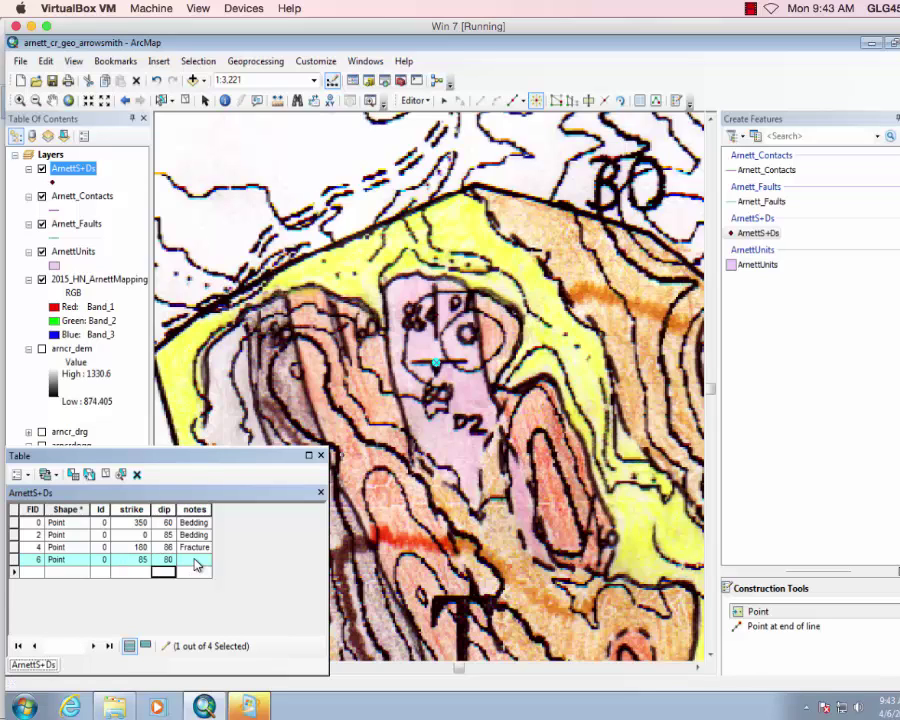
{"action": "type", "text": "F"}
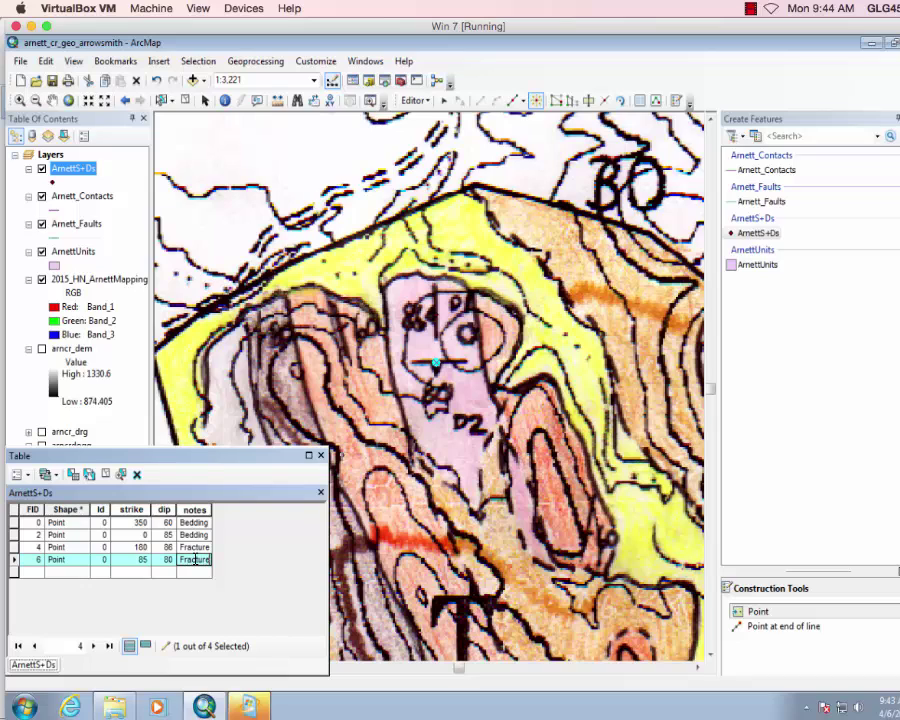
{"action": "type", "text": "racture"}
{"action": "left_click", "coordinate": [226, 576]}
{"action": "left_click", "coordinate": [414, 101]}
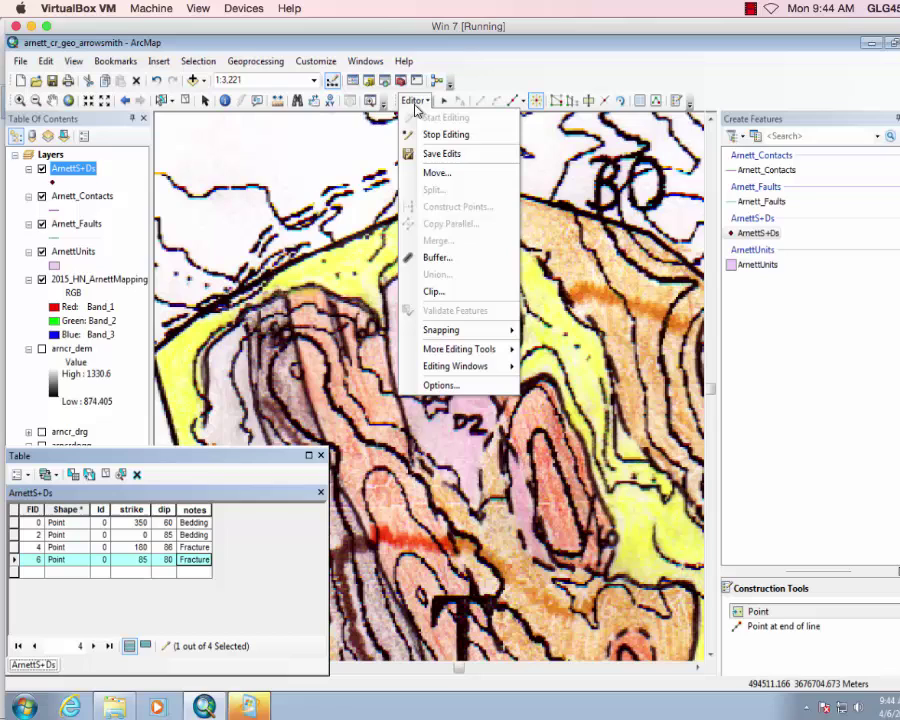
Step: Save the point edits and pan south to the area around the large T
{"action": "left_click", "coordinate": [428, 154]}
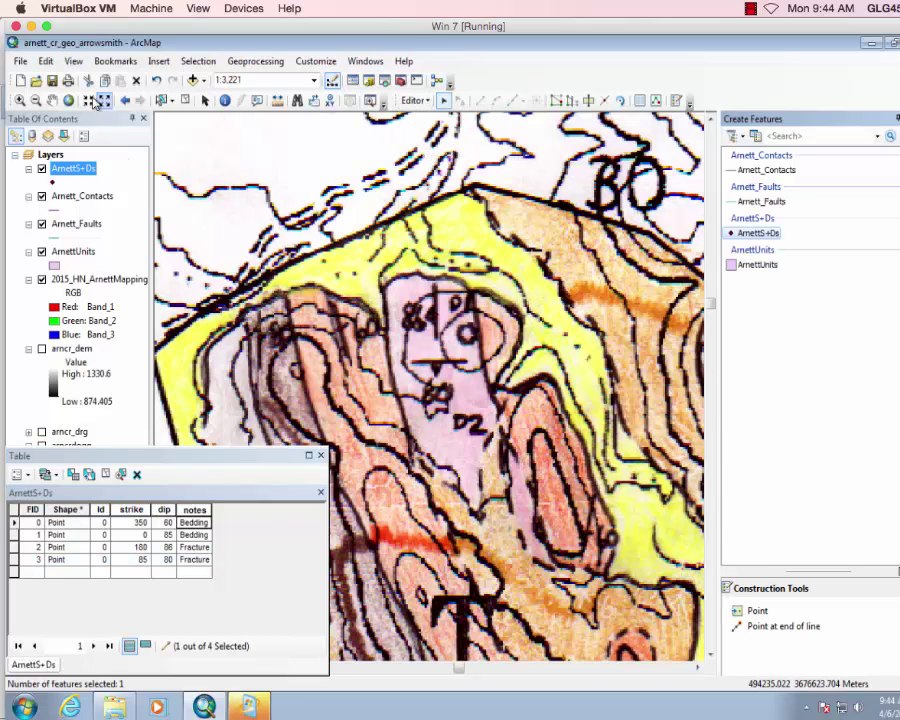
{"action": "left_click", "coordinate": [52, 100]}
{"action": "left_click_drag", "start_coordinate": [615, 560], "coordinate": [506, 315]}
{"action": "left_click_drag", "start_coordinate": [300, 190], "coordinate": [340, 188]}
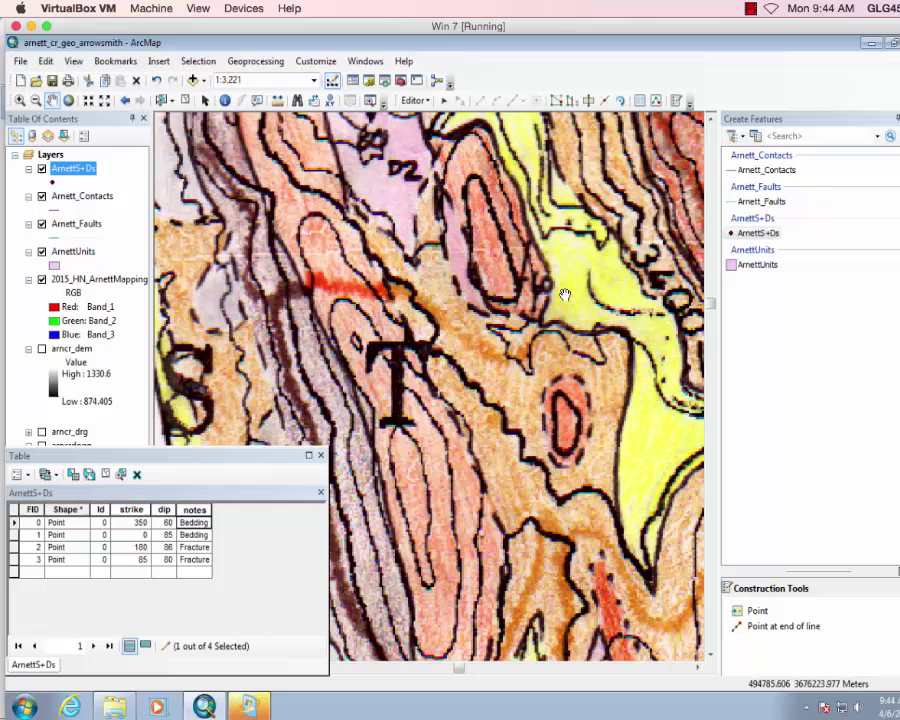
{"action": "left_click", "coordinate": [428, 103]}
{"action": "left_click", "coordinate": [428, 103]}
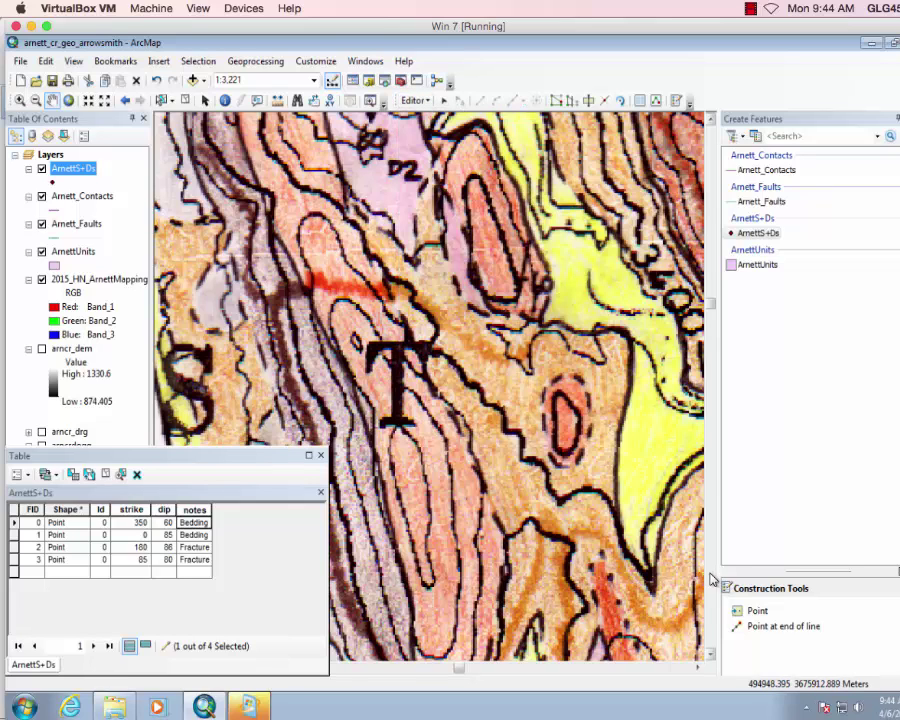
Step: Add a point at the yellow unit's edge with strike 10, dip 6, note Bedding
{"action": "left_click", "coordinate": [750, 612]}
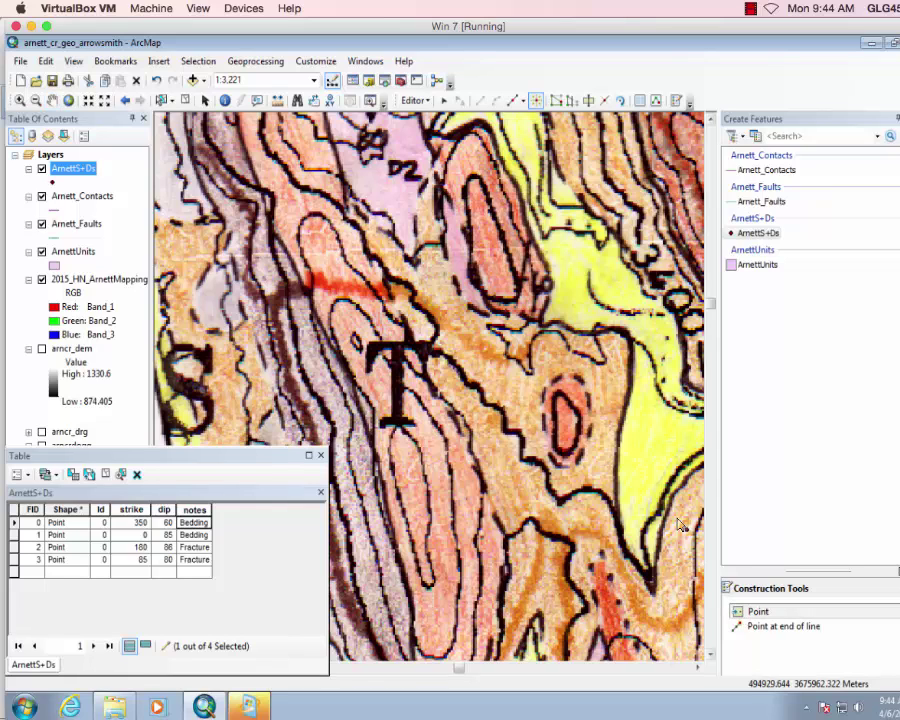
{"action": "left_click", "coordinate": [522, 282]}
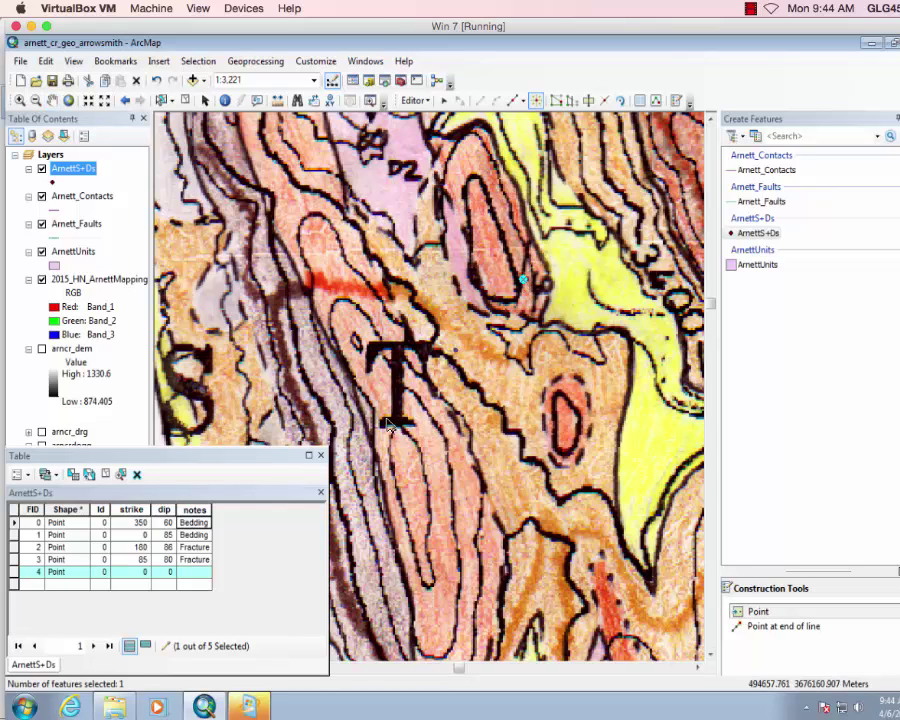
{"action": "left_click", "coordinate": [141, 577]}
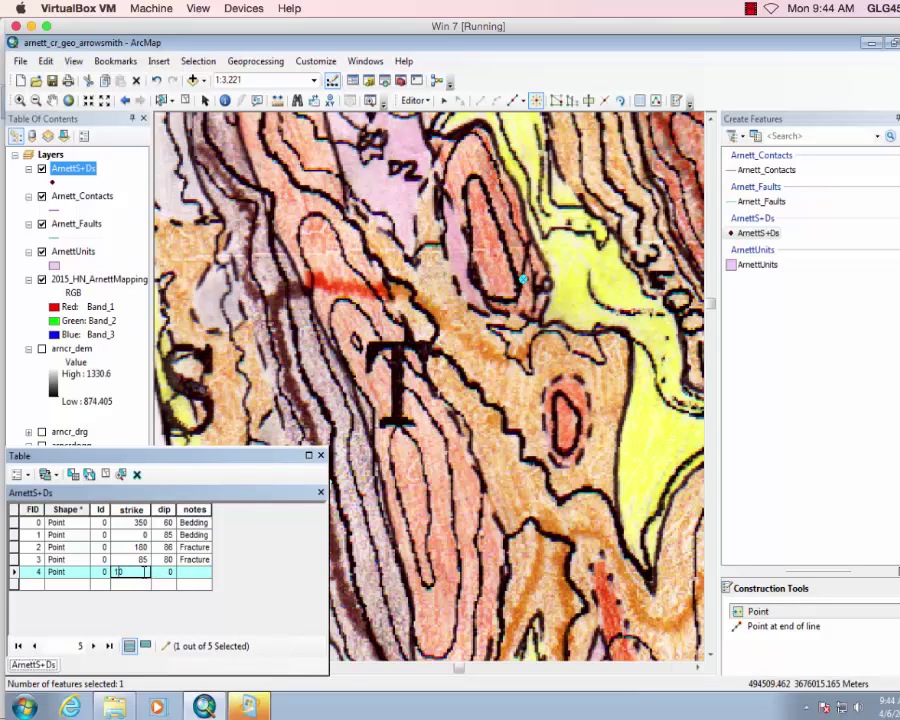
{"action": "type", "text": "10"}
{"action": "left_click", "coordinate": [158, 574]}
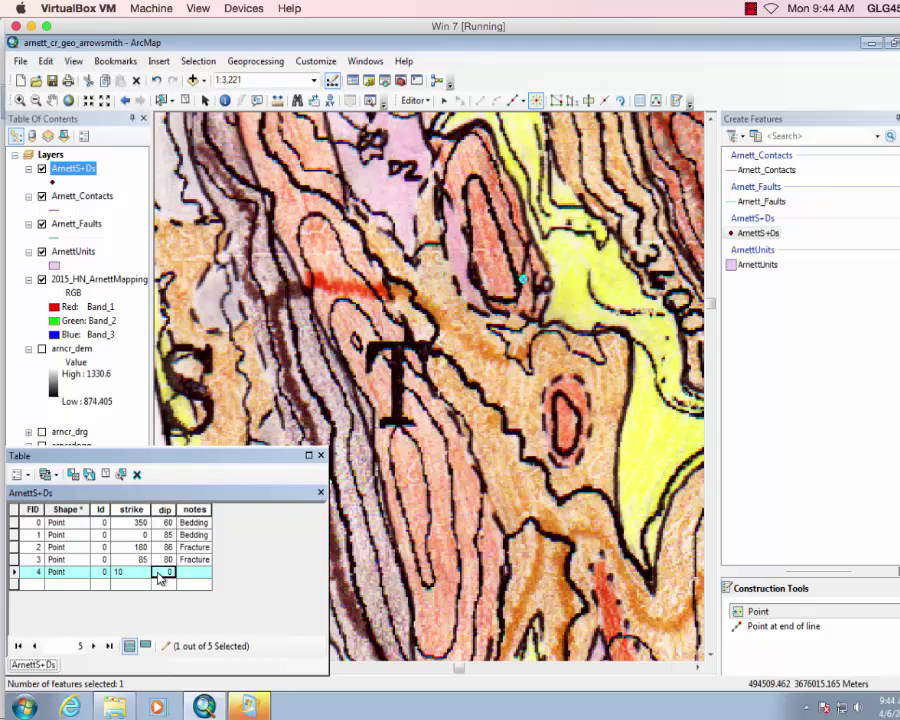
{"action": "type", "text": "6"}
{"action": "left_click", "coordinate": [194, 575]}
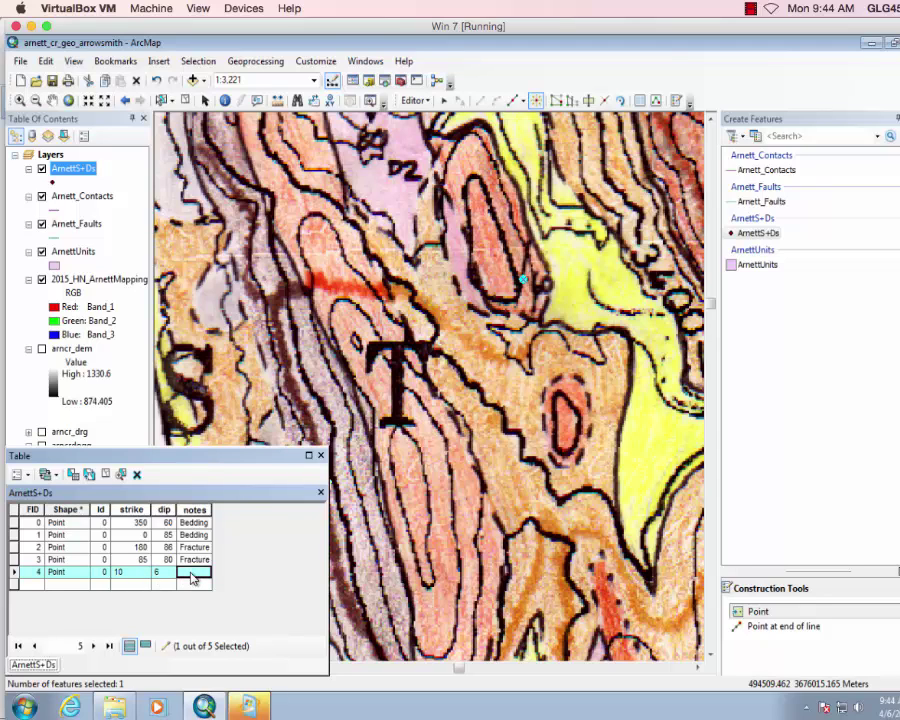
{"action": "type", "text": "Bedding"}
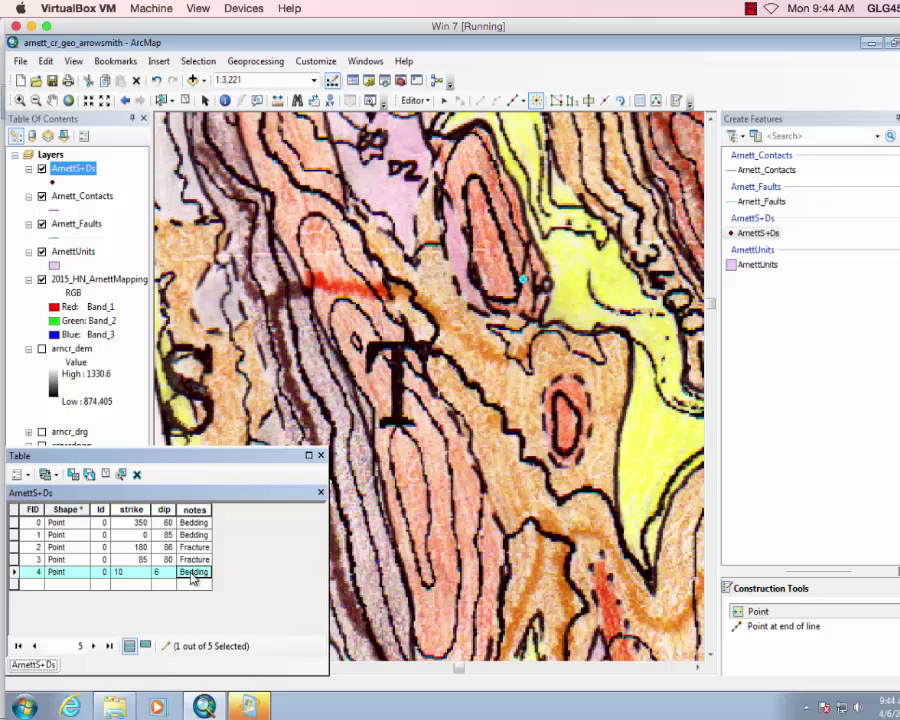
{"action": "key", "text": "Return"}
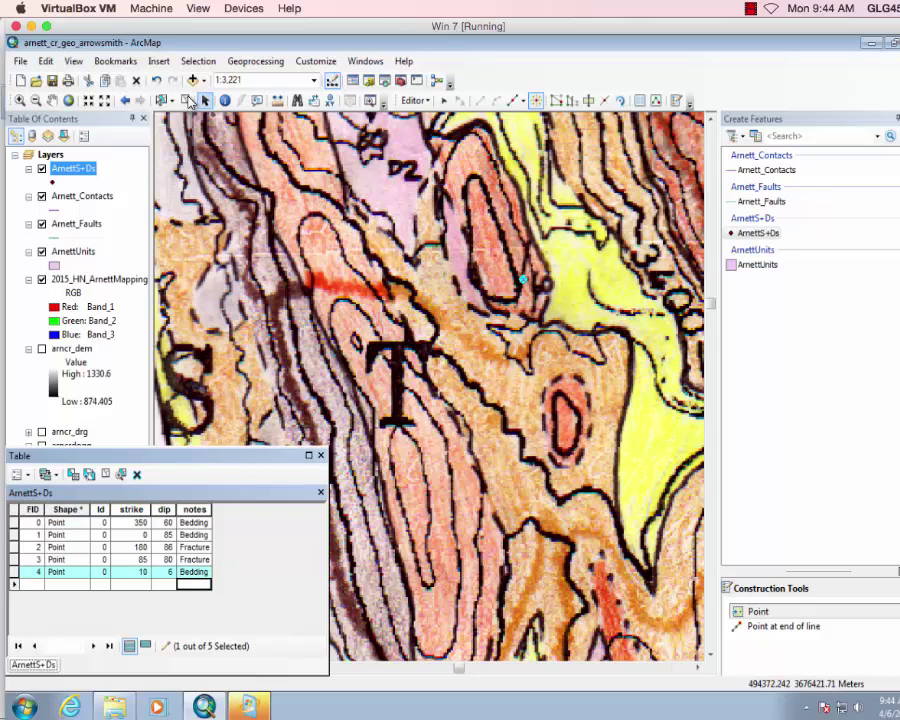
Step: Pan to the yellow unit and add a Bedding point with strike 355, dip 65
{"action": "left_click", "coordinate": [52, 100]}
{"action": "left_click_drag", "start_coordinate": [555, 200], "coordinate": [353, 280]}
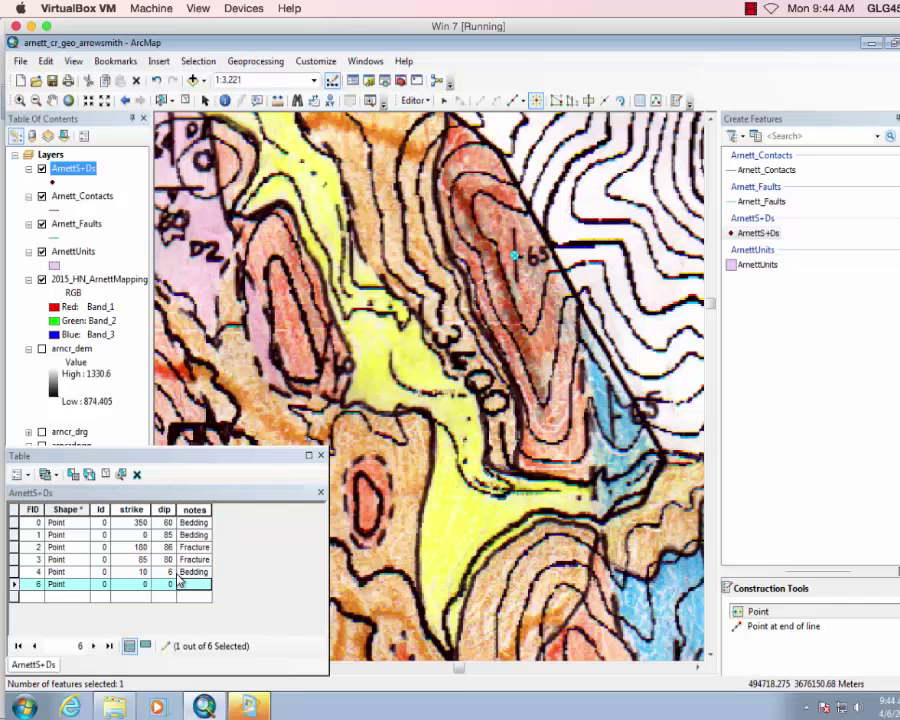
{"action": "left_click", "coordinate": [133, 584]}
{"action": "type", "text": "355"}
{"action": "key", "text": "Tab"}
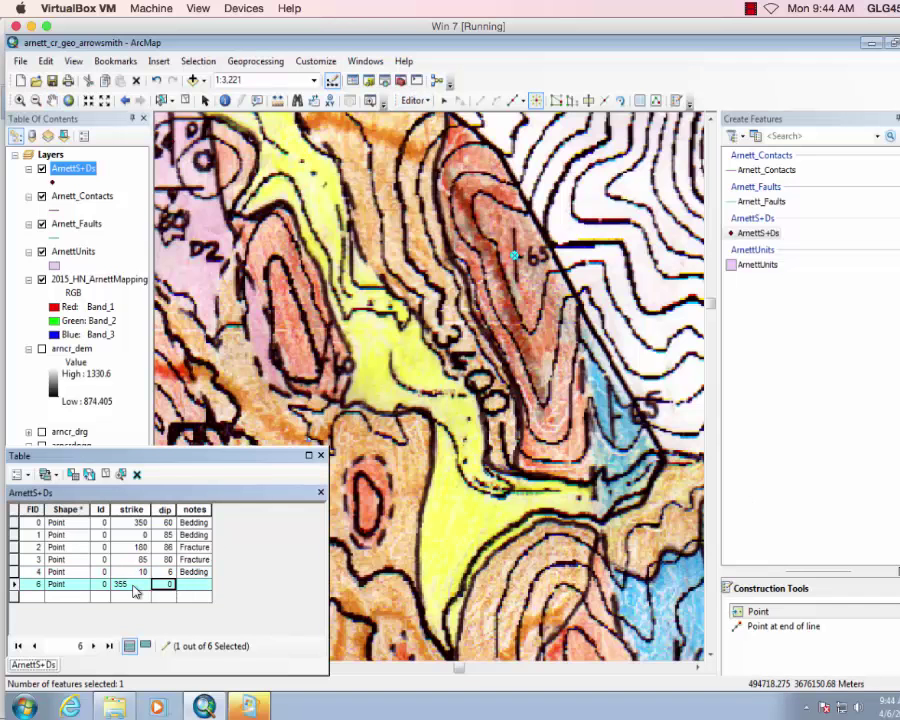
{"action": "type", "text": "65"}
{"action": "key", "text": "Tab"}
{"action": "type", "text": "Bedding"}
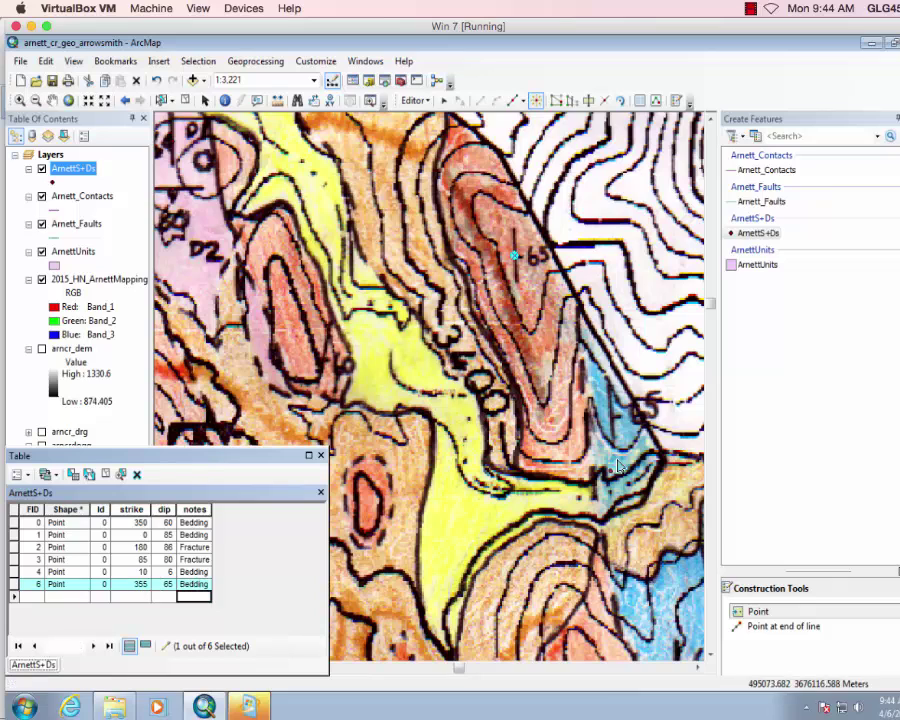
Step: Add a Bedding point near the blue unit with strike 358, dip 65
{"action": "left_click", "coordinate": [609, 415]}
{"action": "left_click", "coordinate": [143, 597]}
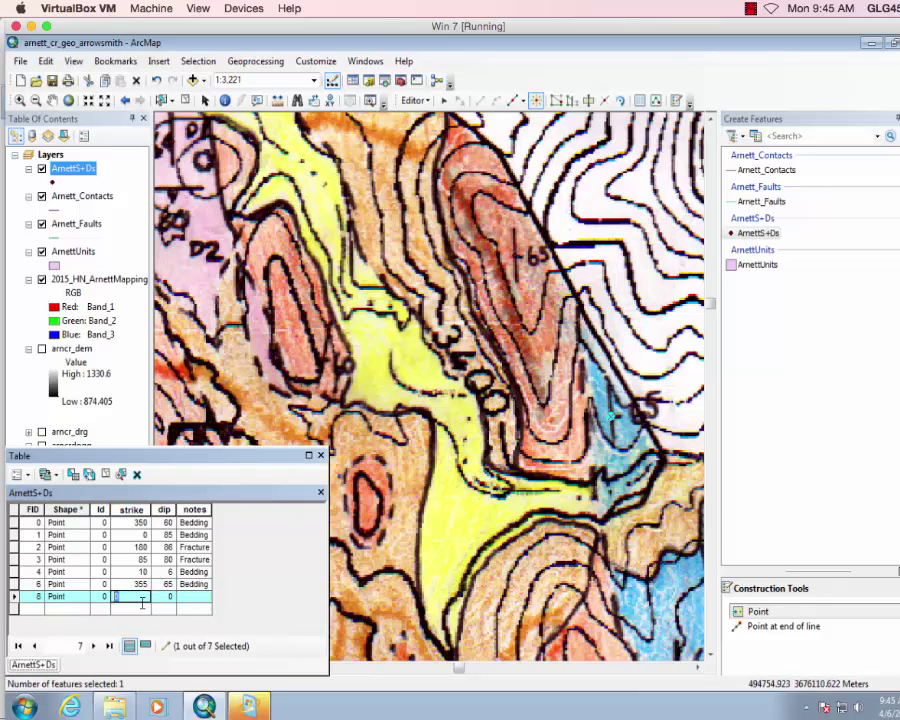
{"action": "type", "text": "358"}
{"action": "key", "text": "Tab"}
{"action": "type", "text": "65"}
{"action": "key", "text": "Tab"}
{"action": "type", "text": "Bedding"}
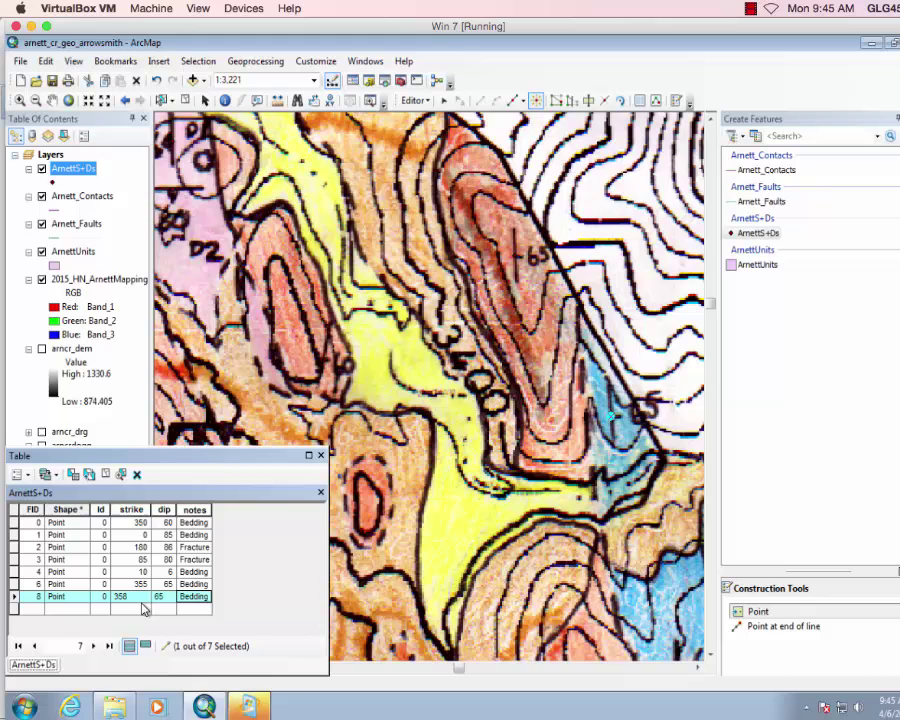
{"action": "left_click", "coordinate": [710, 638]}
{"action": "left_click", "coordinate": [697, 668]}
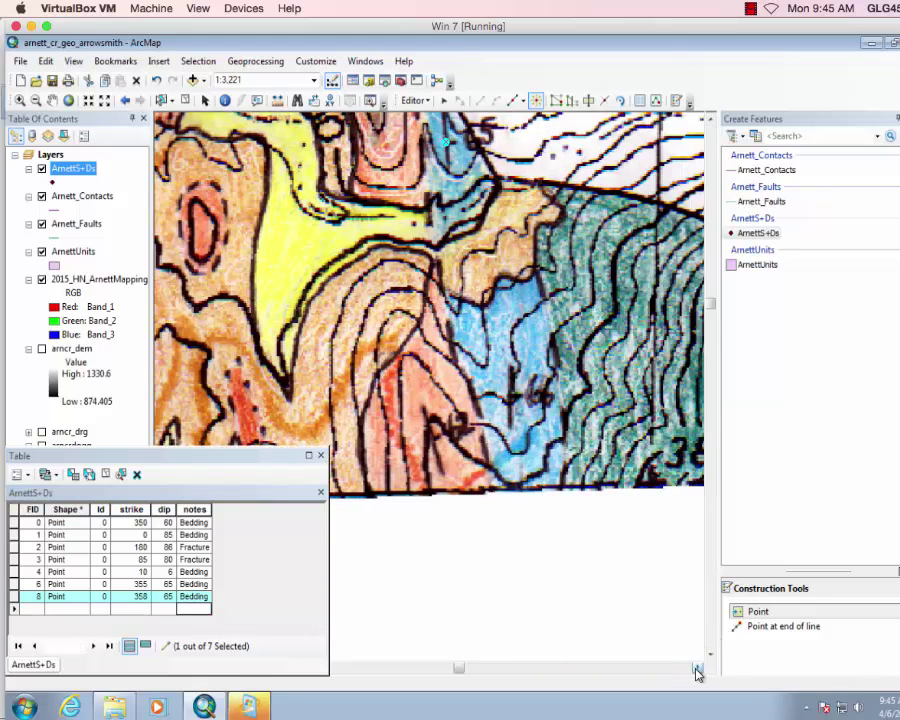
{"action": "left_click", "coordinate": [378, 440]}
Step: Add a Bedding point on the red unit with strike 350, dip 62
{"action": "left_click", "coordinate": [138, 608]}
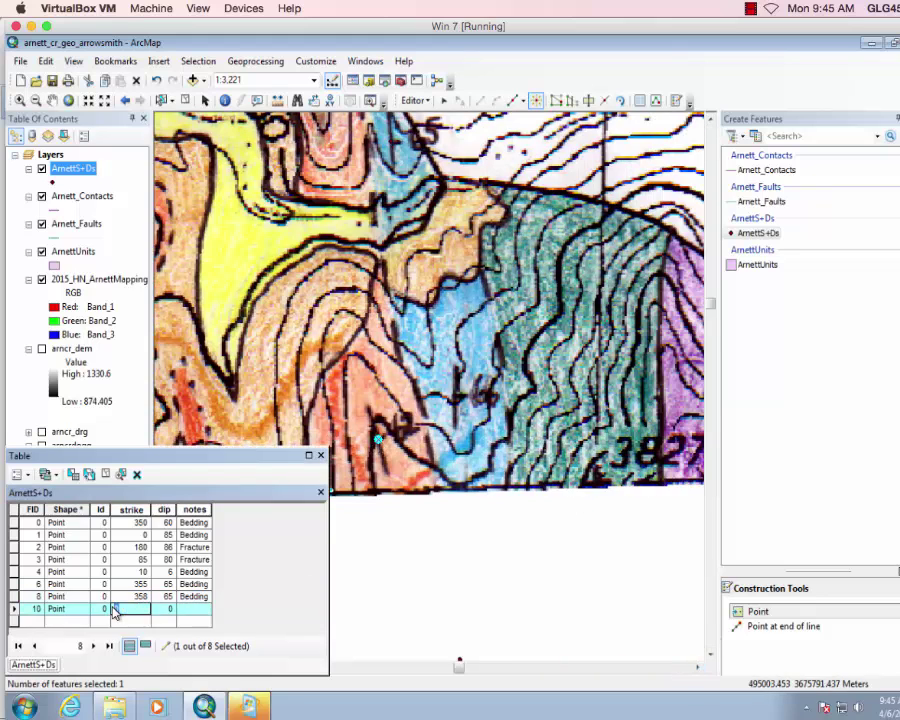
{"action": "type", "text": "350"}
{"action": "key", "text": "Tab"}
{"action": "type", "text": "62"}
{"action": "key", "text": "Tab"}
{"action": "type", "text": "Bedding"}
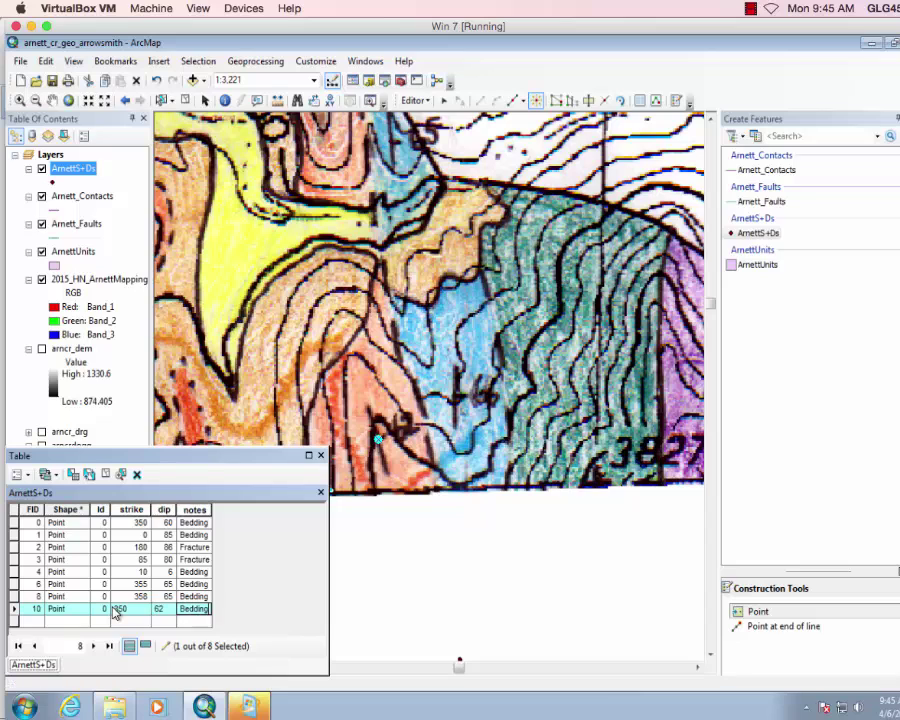
Step: Add a Bedding point with strike 5 and dip 66, correcting the mistyped strike
{"action": "left_click", "coordinate": [455, 395]}
{"action": "left_click", "coordinate": [138, 620]}
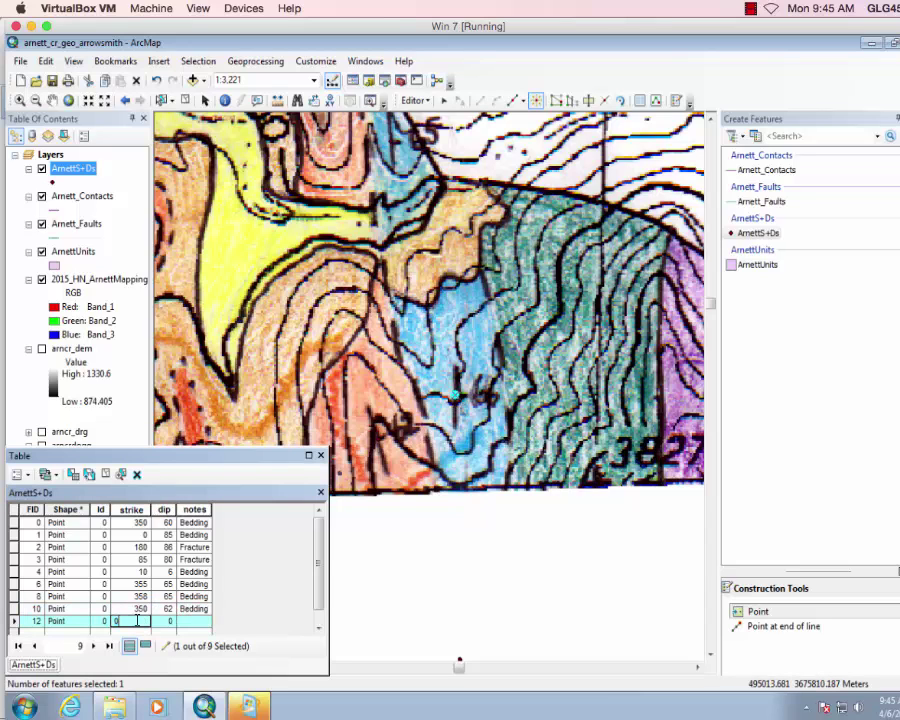
{"action": "type", "text": "05"}
{"action": "key", "text": "Tab"}
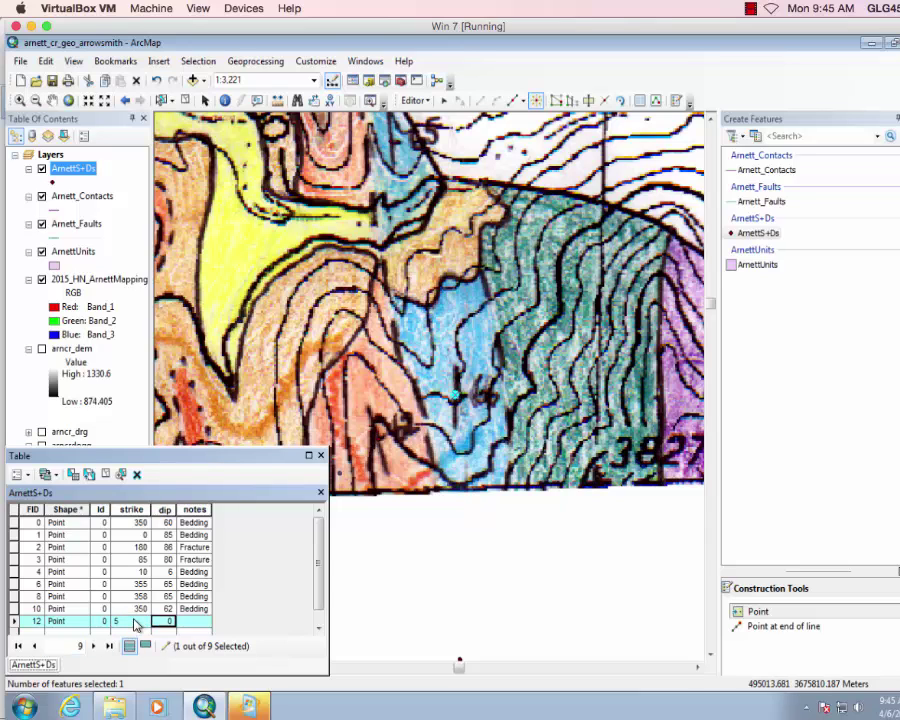
{"action": "left_click", "coordinate": [135, 621]}
{"action": "key", "text": "Tab"}
{"action": "key", "text": "Return"}
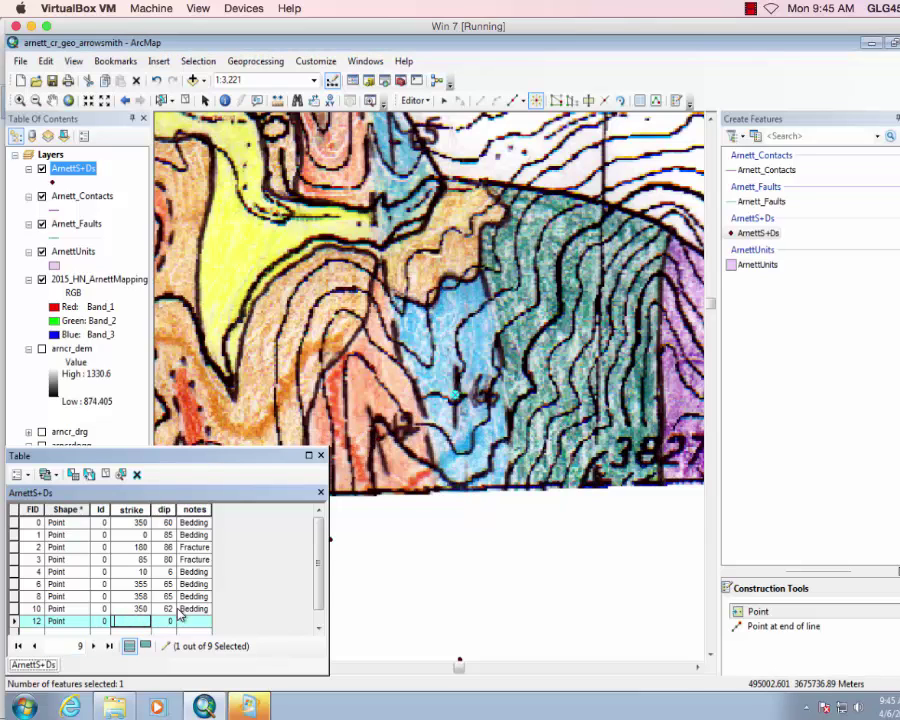
{"action": "type", "text": "5"}
{"action": "key", "text": "Tab"}
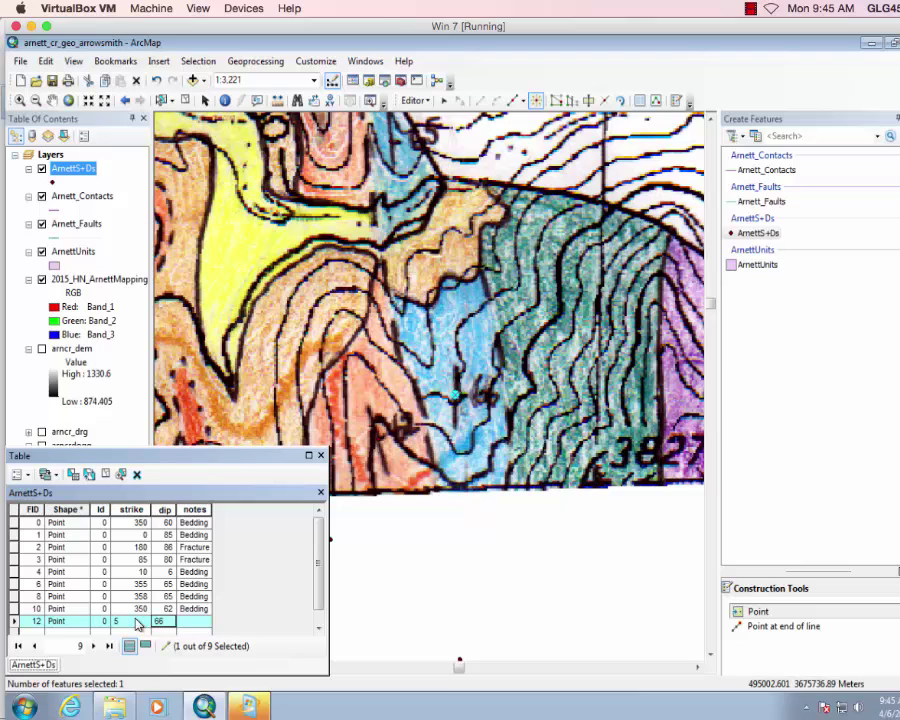
{"action": "key", "text": "Tab"}
{"action": "type", "text": "Bedding"}
{"action": "key", "text": "Return"}
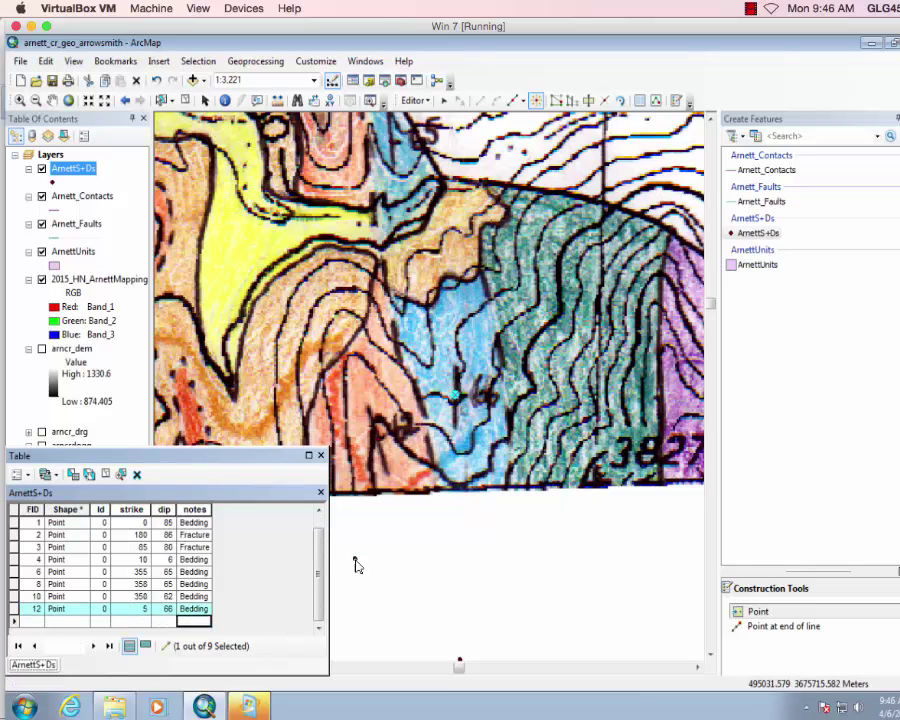
Step: Scroll the map east, shorten the attribute table, and hide the 2015_HN_ArnettMapping raster
{"action": "left_click", "coordinate": [690, 664]}
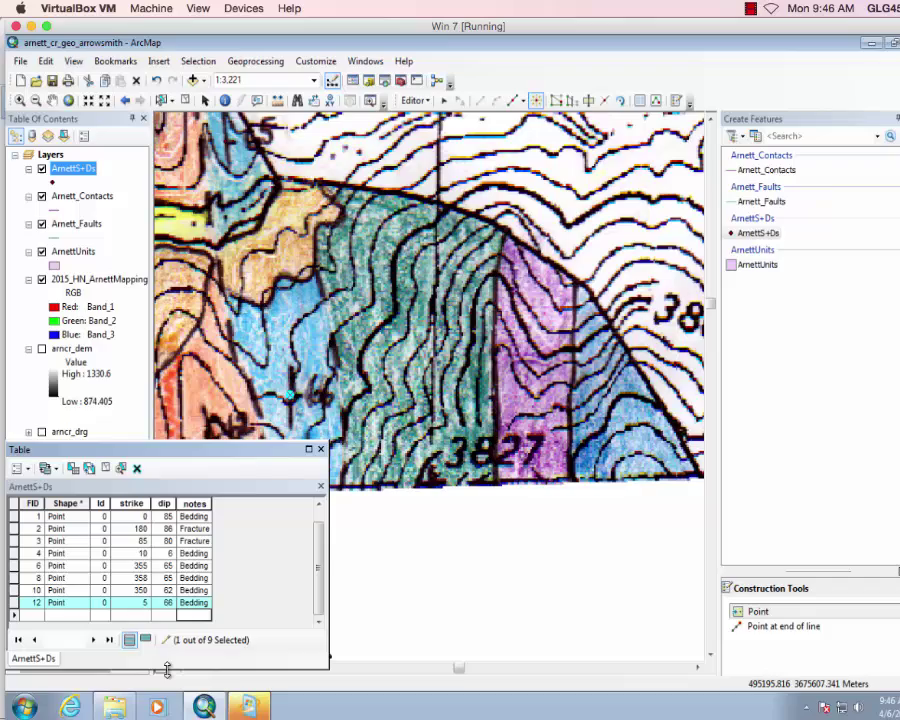
{"action": "left_click_drag", "start_coordinate": [167, 668], "coordinate": [167, 655]}
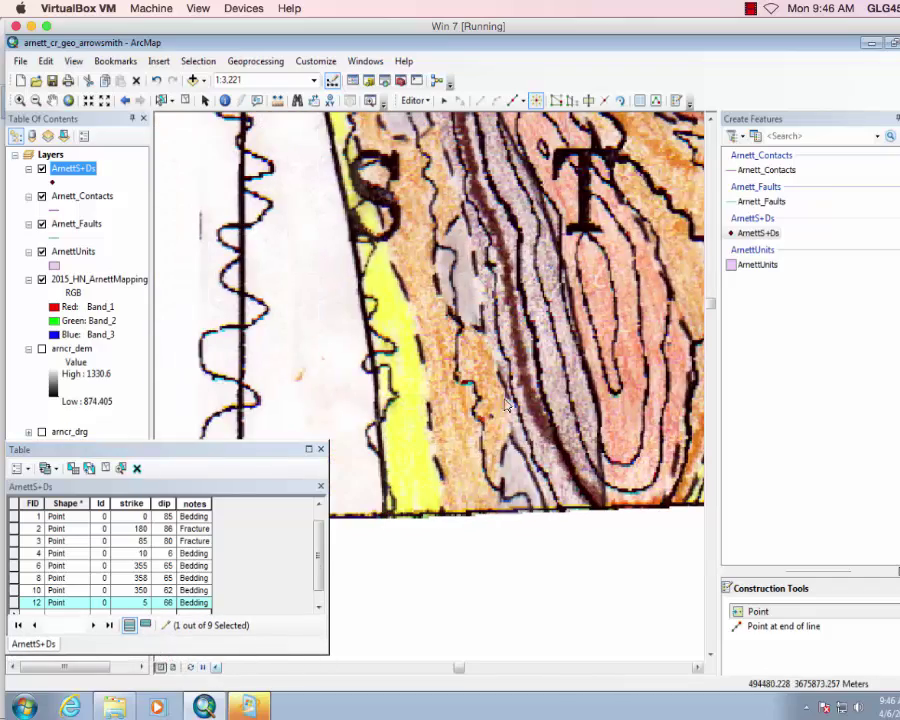
{"action": "left_click", "coordinate": [697, 665]}
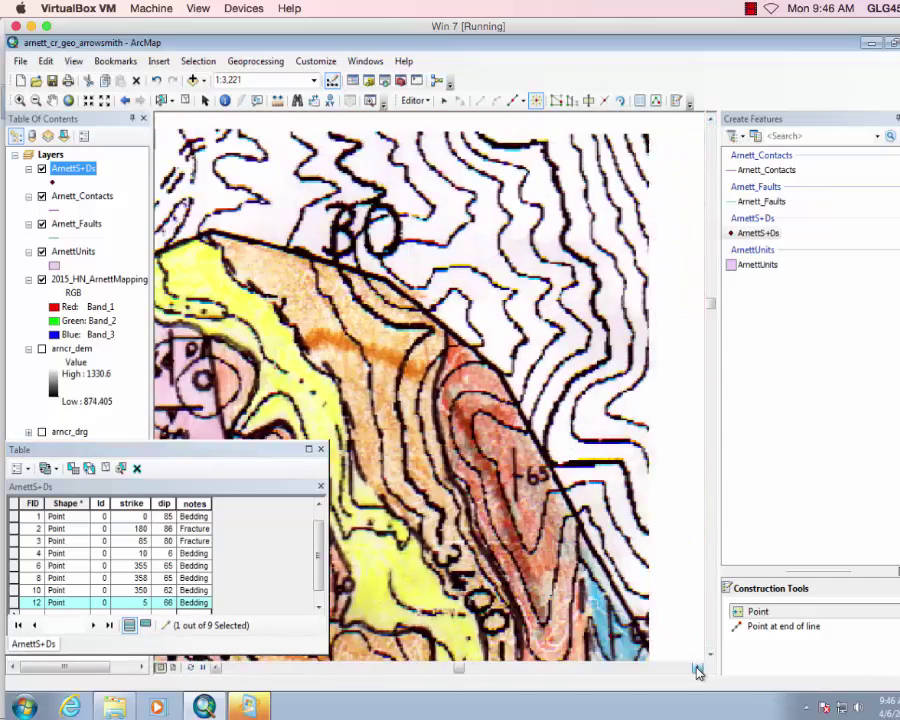
{"action": "left_click", "coordinate": [697, 670]}
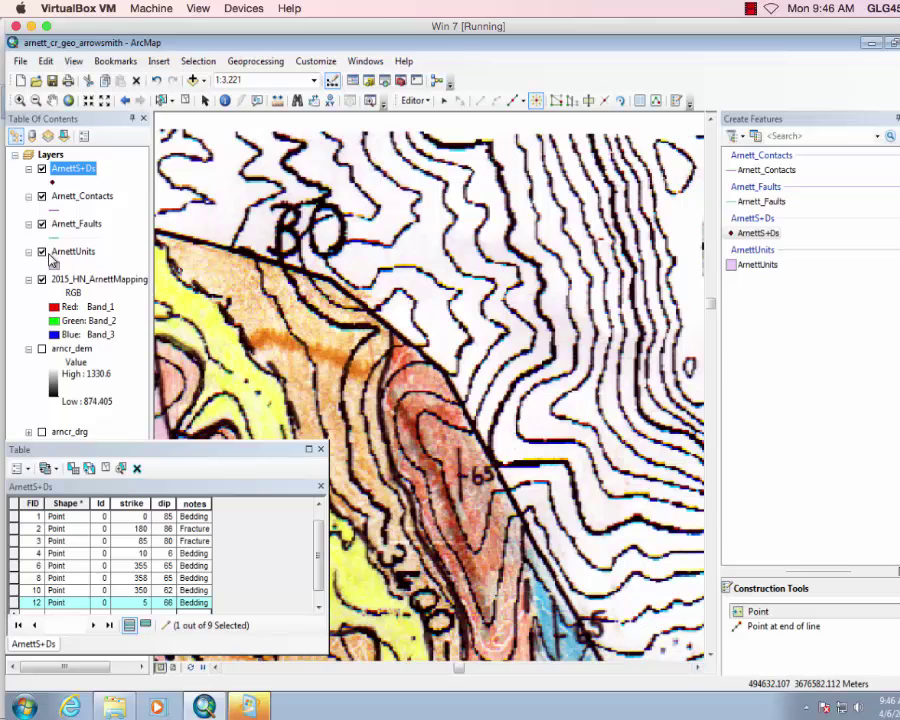
{"action": "left_click", "coordinate": [42, 279]}
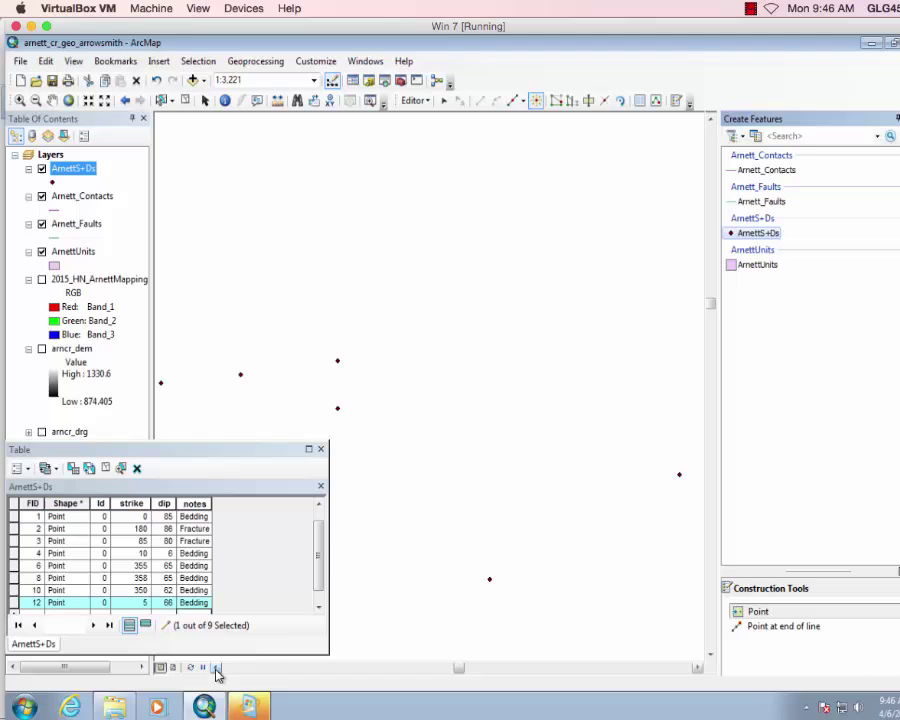
Step: Stop editing ArnettS+Ds and save the point edits
{"action": "left_click", "coordinate": [414, 100]}
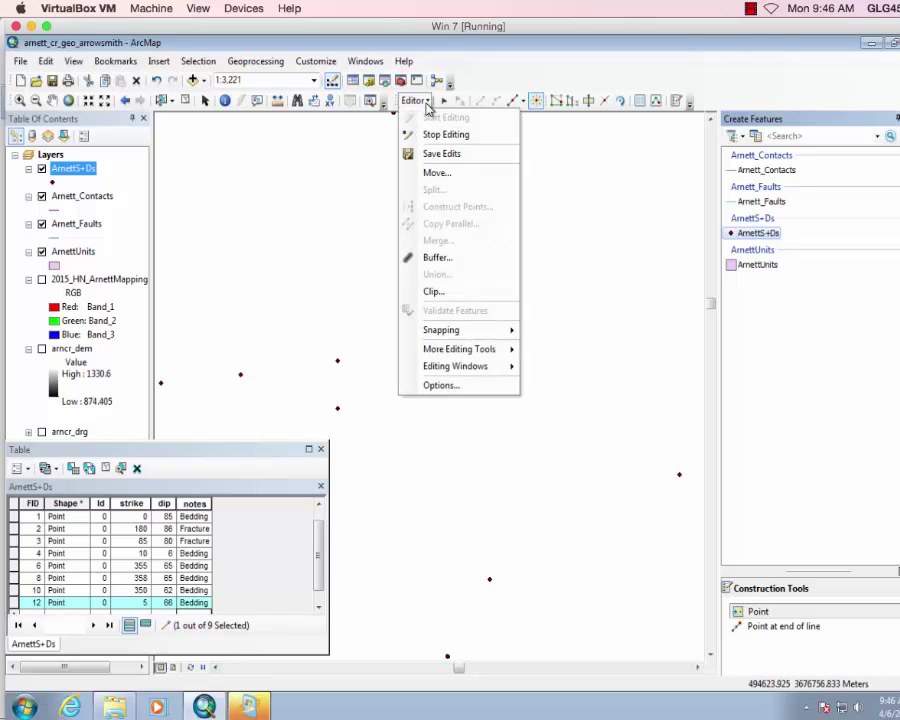
{"action": "left_click", "coordinate": [443, 135]}
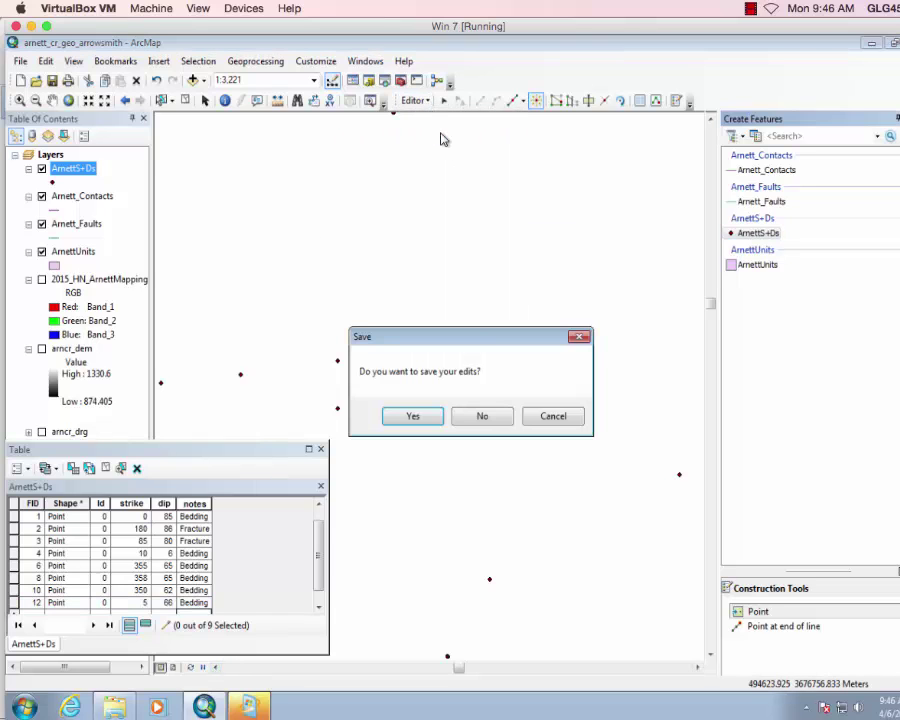
{"action": "left_click", "coordinate": [410, 417]}
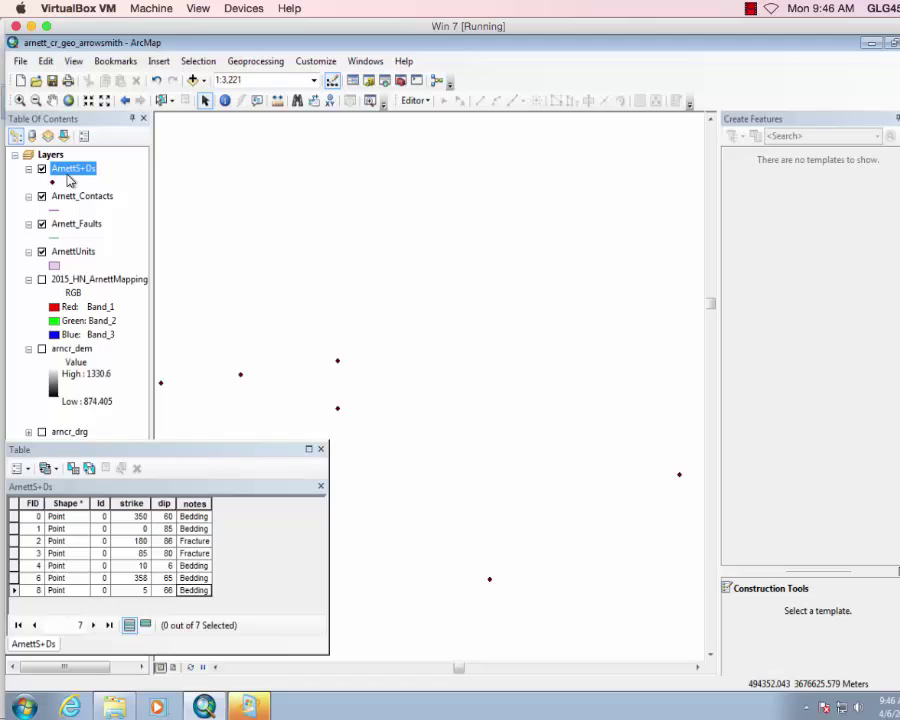
Step: Symbolize ArnettS+Ds by unique notes values, adding all values without an all-other-values class
{"action": "left_click", "coordinate": [321, 450]}
{"action": "right_click", "coordinate": [62, 171]}
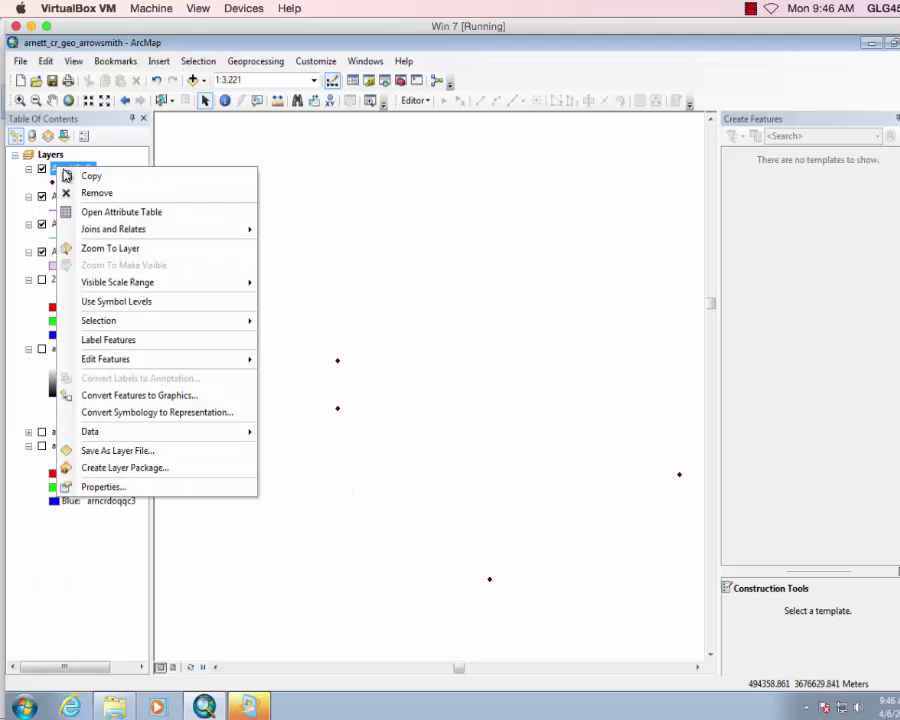
{"action": "left_click", "coordinate": [110, 486]}
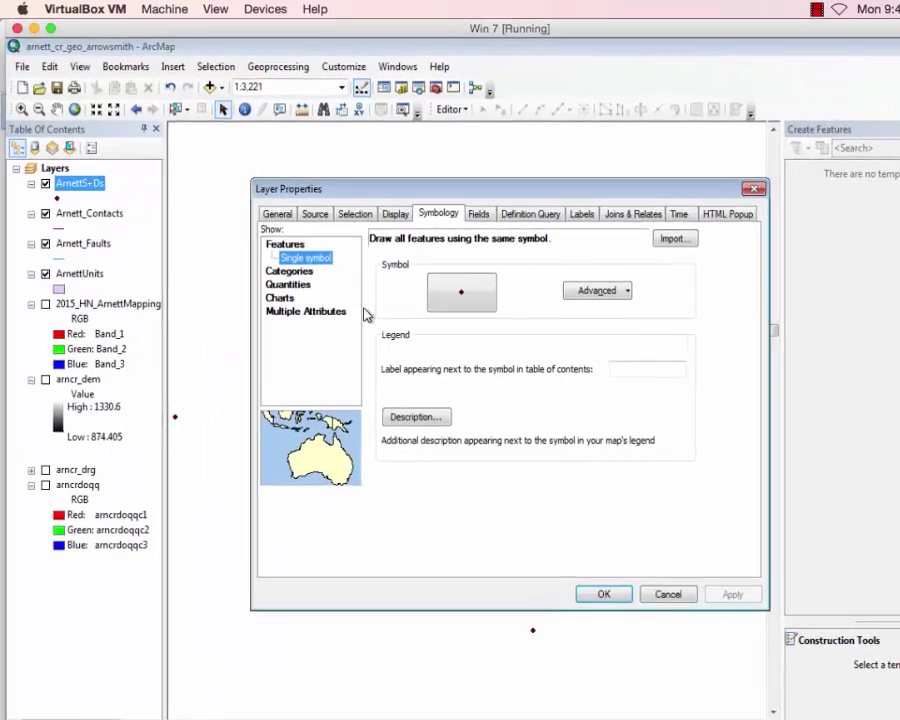
{"action": "left_click", "coordinate": [288, 271]}
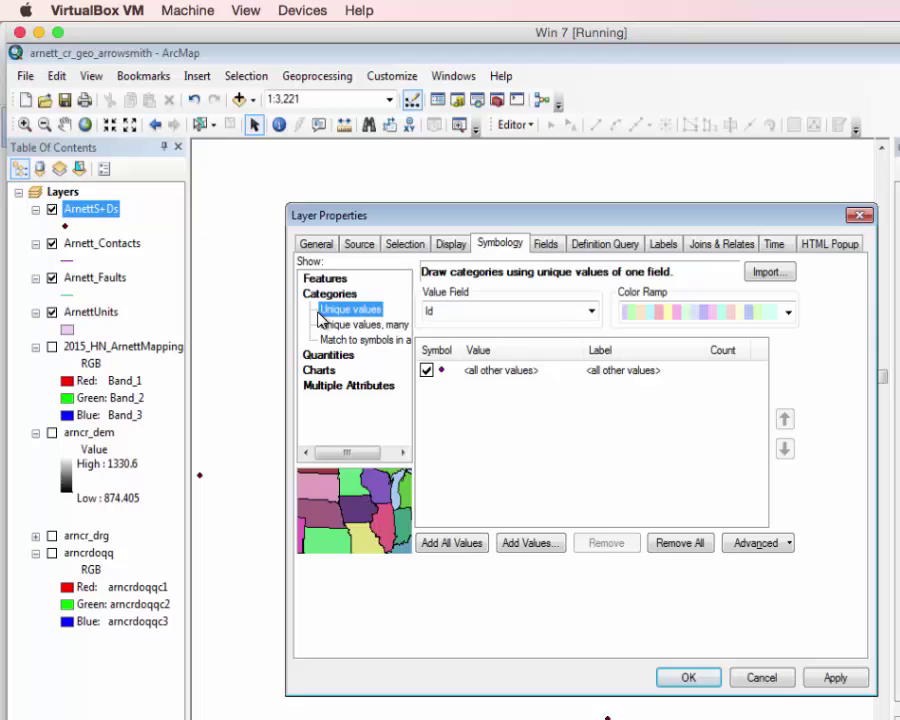
{"action": "left_click", "coordinate": [427, 371]}
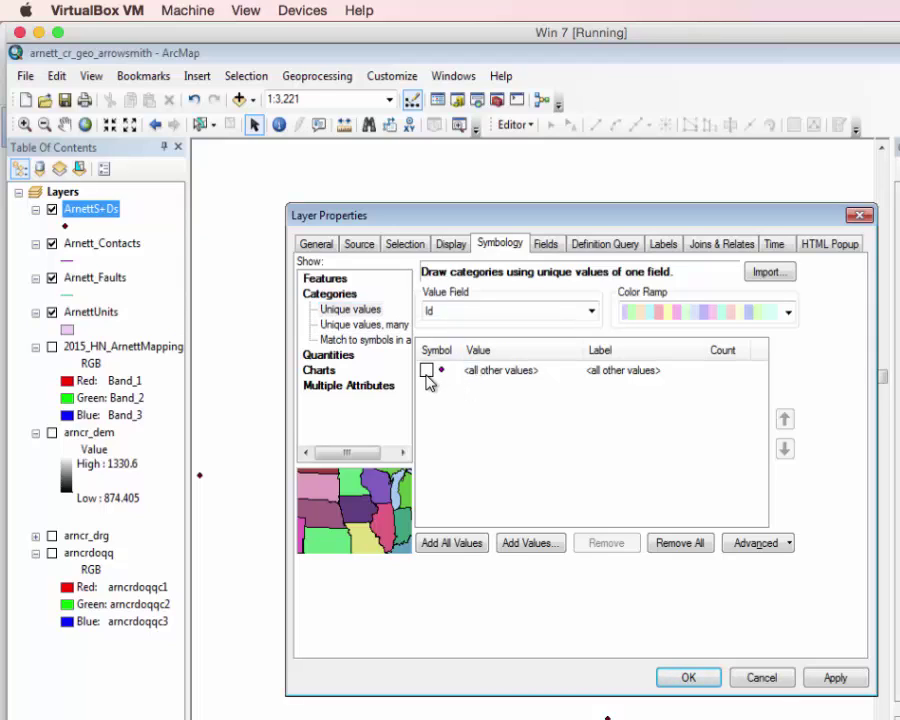
{"action": "left_click", "coordinate": [591, 312]}
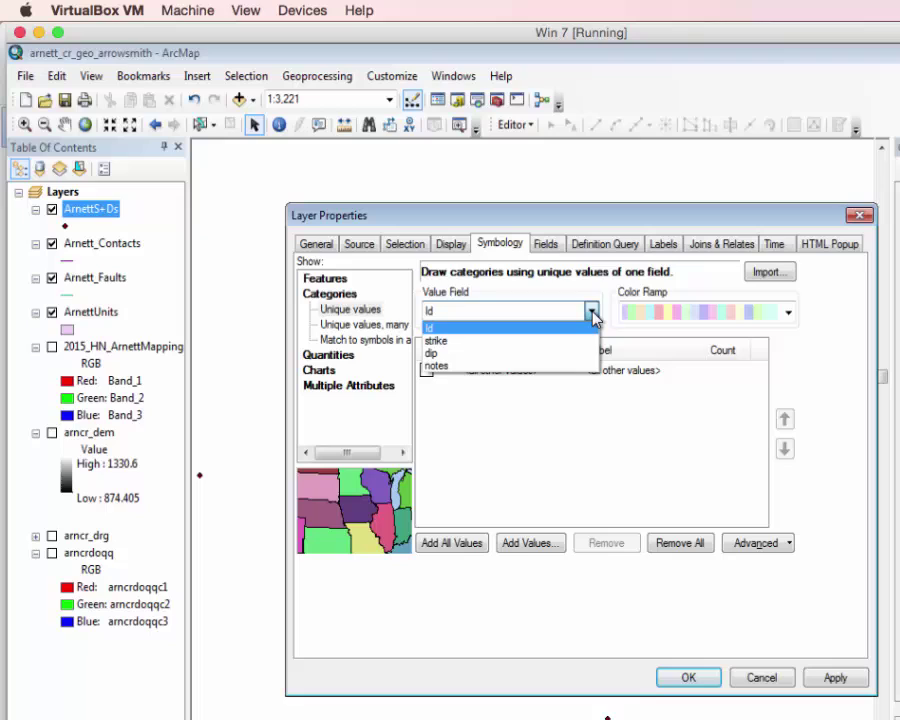
{"action": "left_click", "coordinate": [441, 366]}
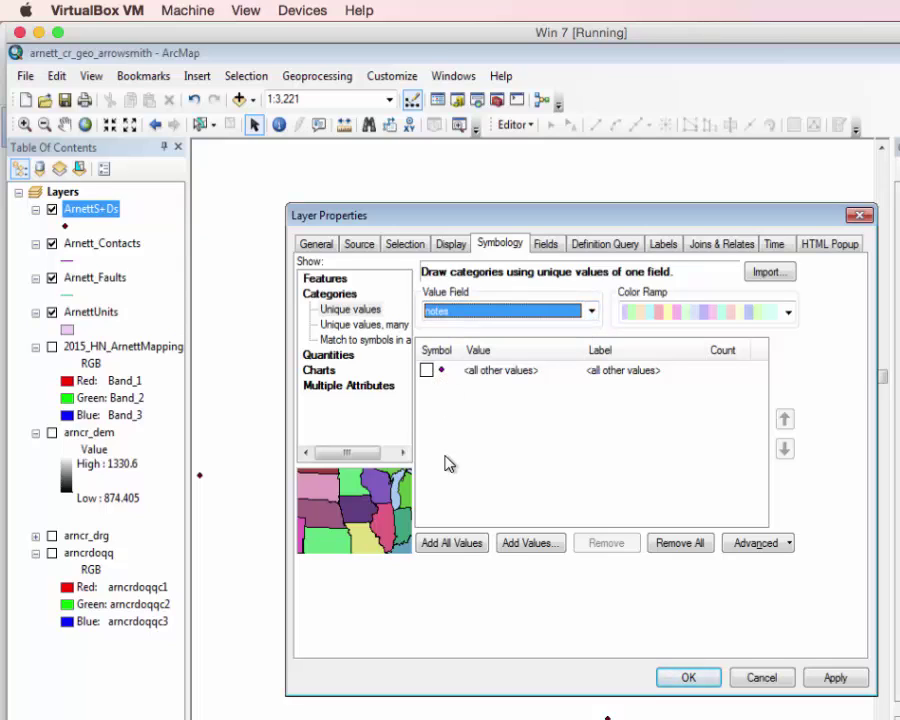
{"action": "left_click", "coordinate": [449, 543]}
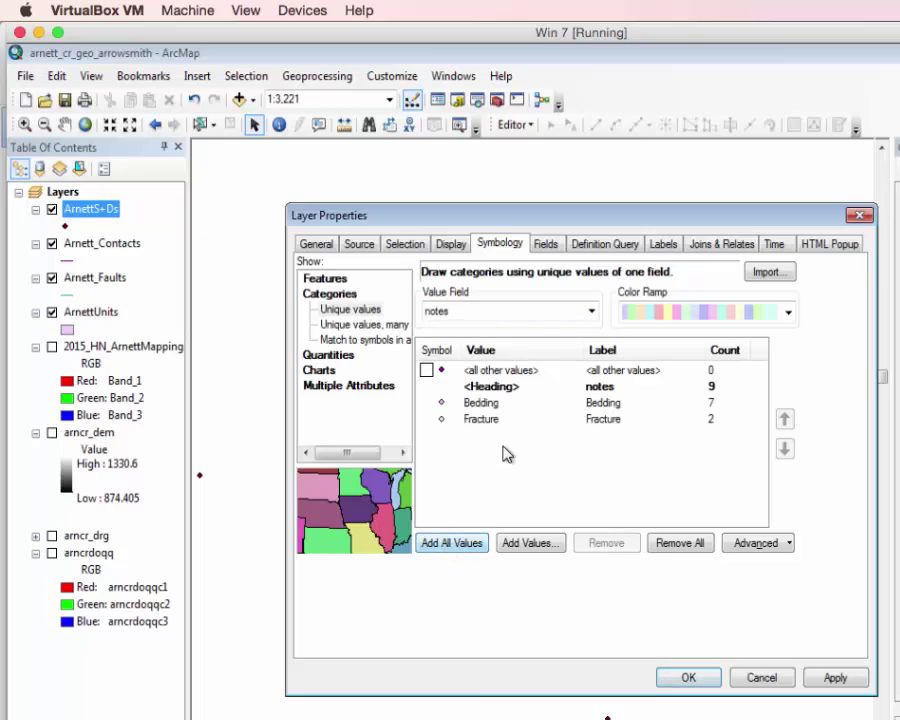
Step: Give Bedding the Geology 24K inclined bedding symbol at size 70
{"action": "left_click", "coordinate": [443, 404]}
{"action": "double_click", "coordinate": [443, 404]}
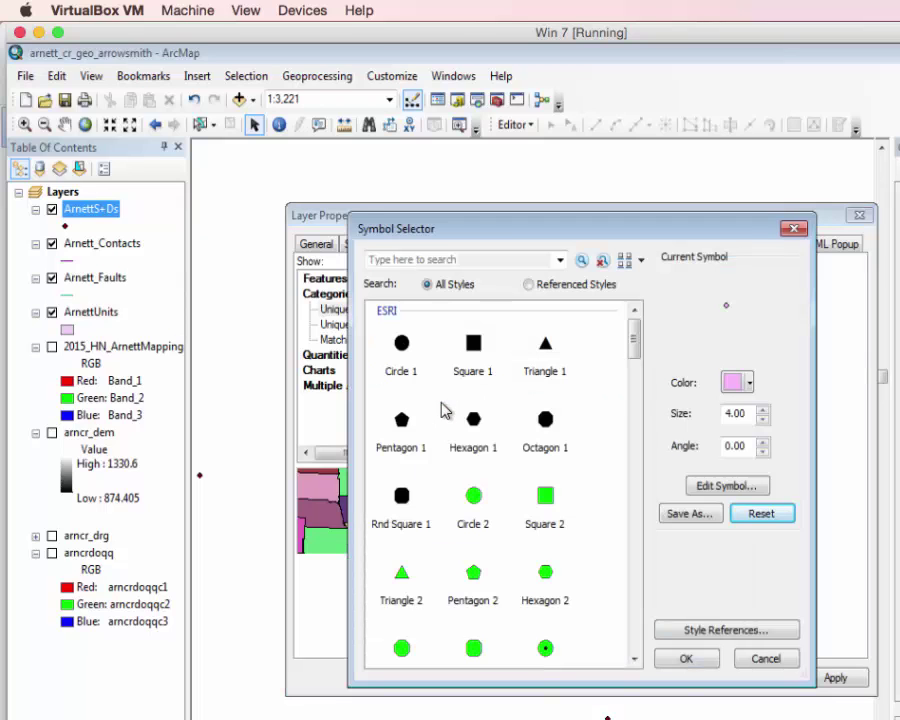
{"action": "left_click", "coordinate": [698, 630]}
{"action": "left_click_drag", "start_coordinate": [699, 352], "coordinate": [698, 462]}
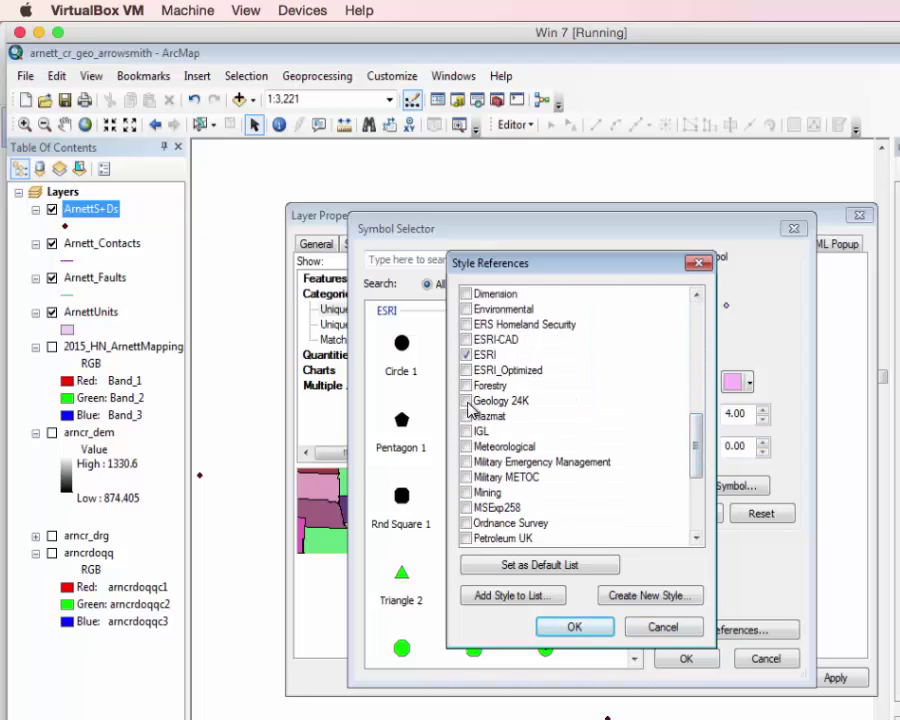
{"action": "left_click", "coordinate": [503, 401]}
{"action": "left_click", "coordinate": [572, 628]}
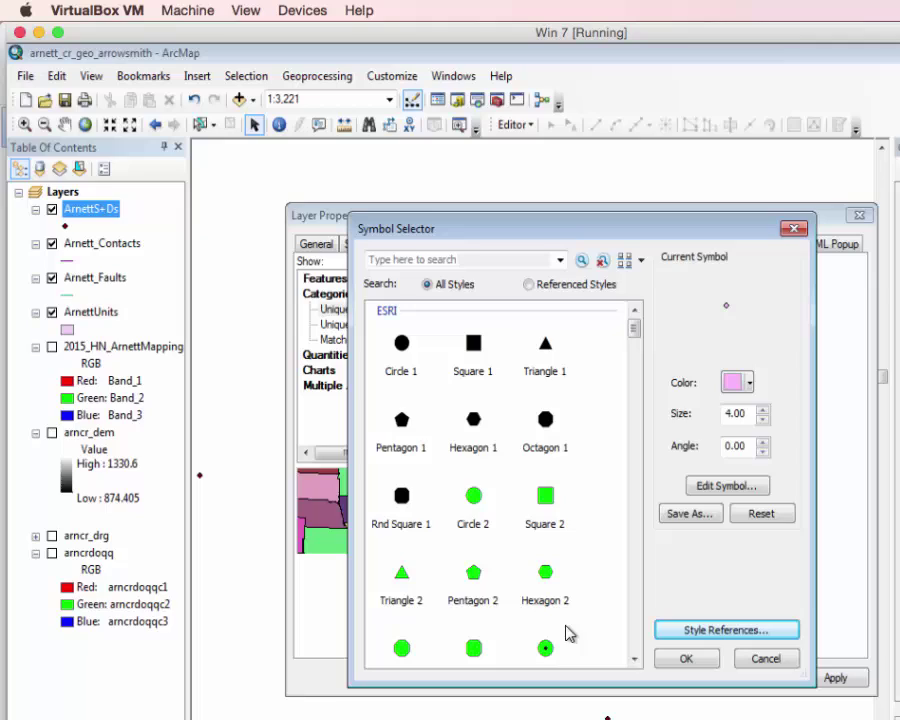
{"action": "left_click_drag", "start_coordinate": [634, 340], "coordinate": [646, 509]}
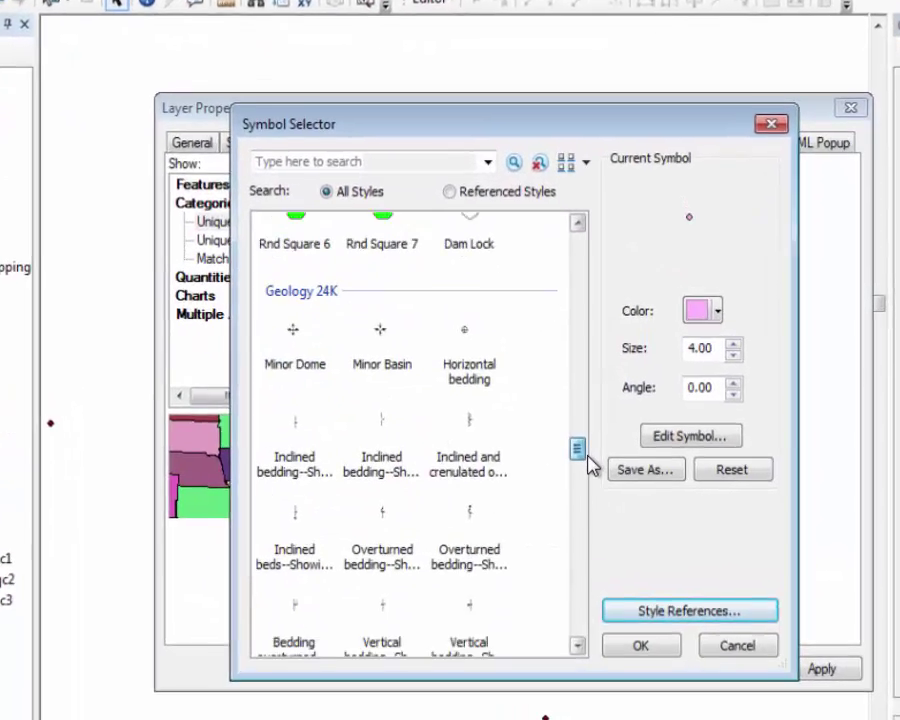
{"action": "left_click_drag", "start_coordinate": [592, 465], "coordinate": [591, 469]}
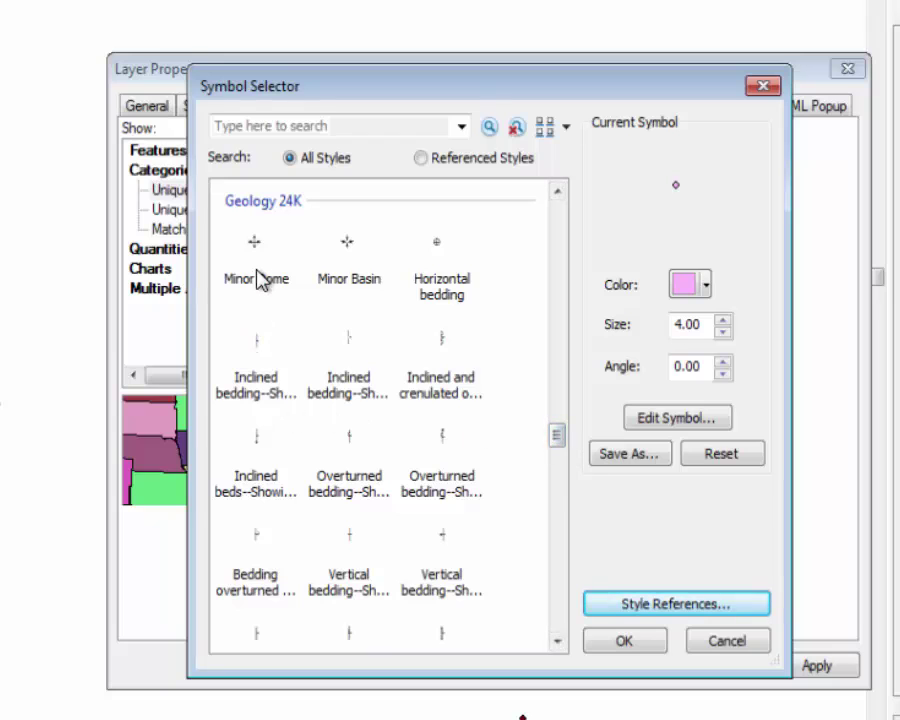
{"action": "left_click", "coordinate": [257, 357]}
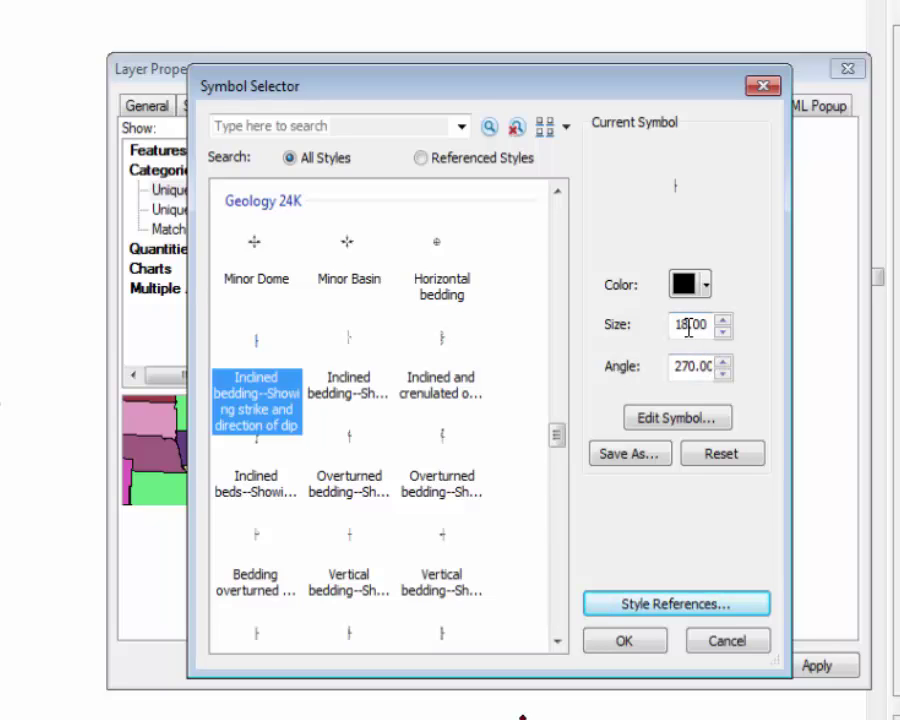
{"action": "left_click_drag", "start_coordinate": [688, 328], "coordinate": [674, 325]}
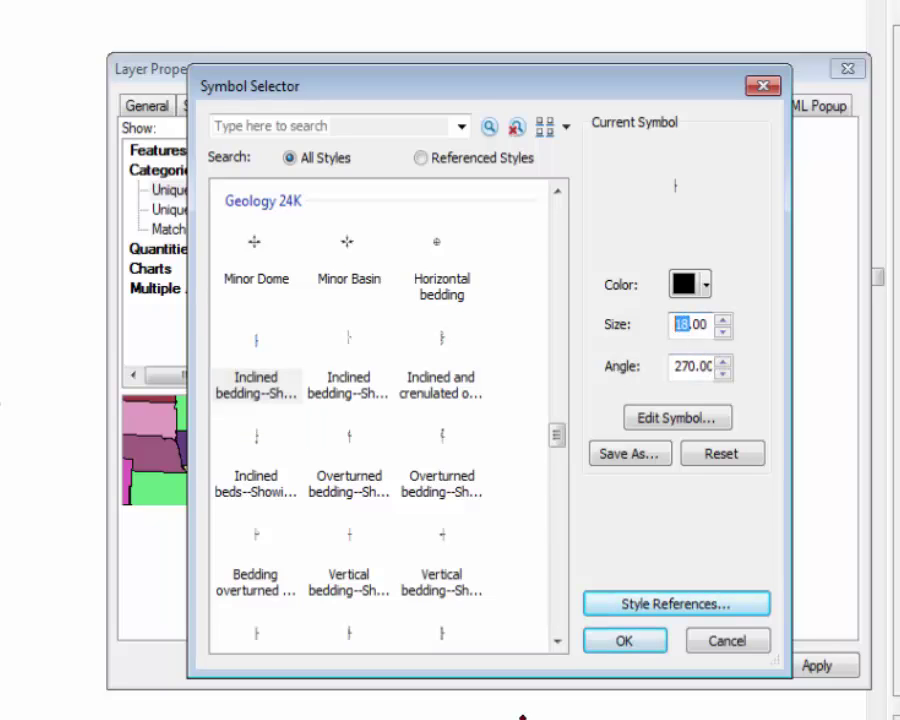
{"action": "type", "text": "70"}
{"action": "left_click", "coordinate": [625, 643]}
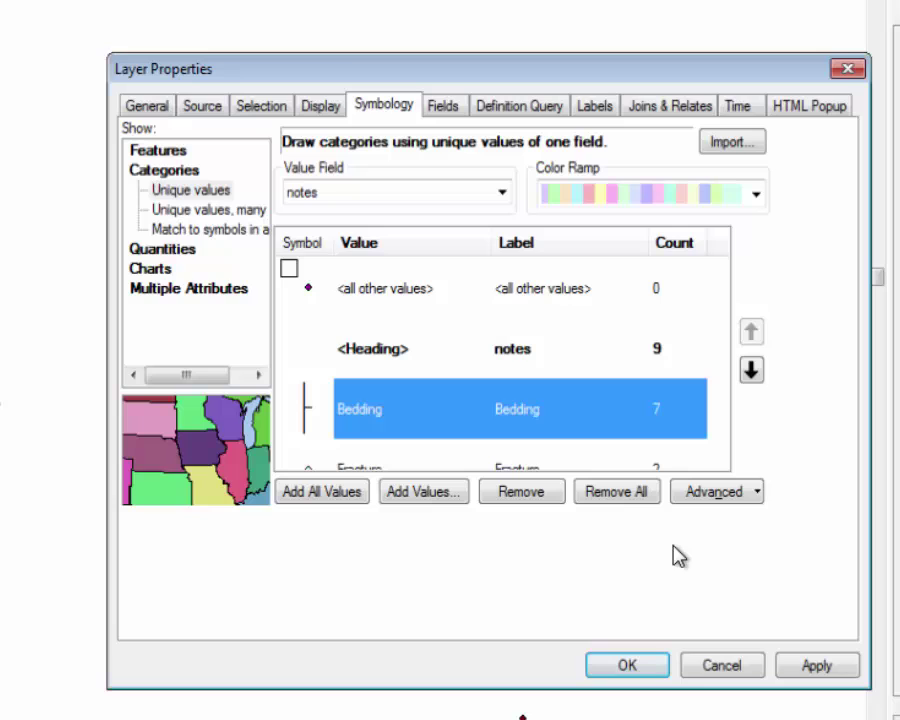
Step: Give Fracture the 'Inclined joint, type 1' symbol at size 70 and apply the symbology
{"action": "left_click", "coordinate": [318, 465]}
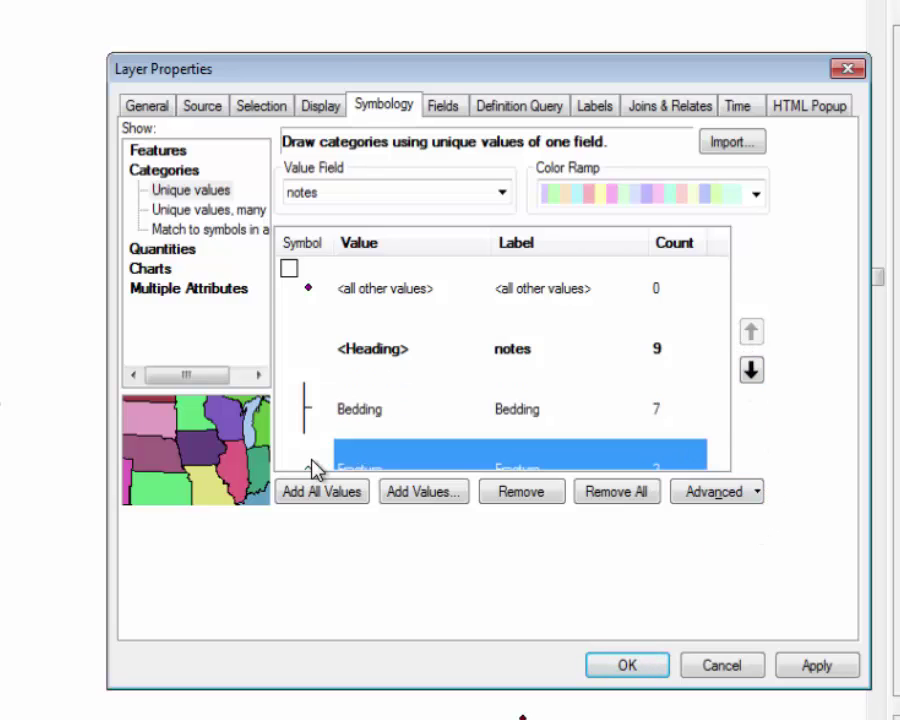
{"action": "double_click", "coordinate": [308, 410]}
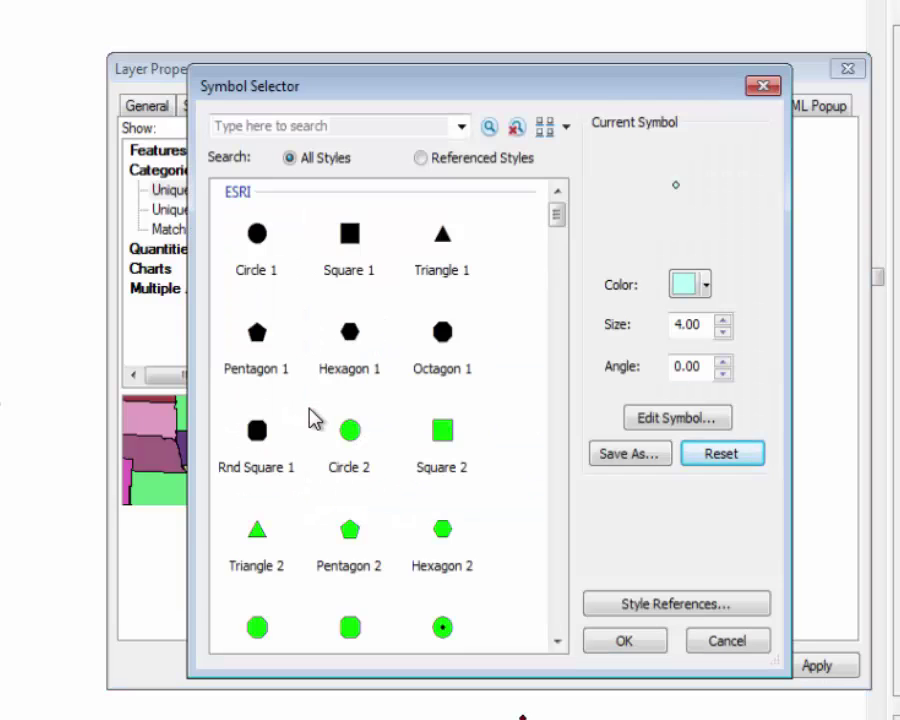
{"action": "left_click_drag", "start_coordinate": [560, 222], "coordinate": [578, 557]}
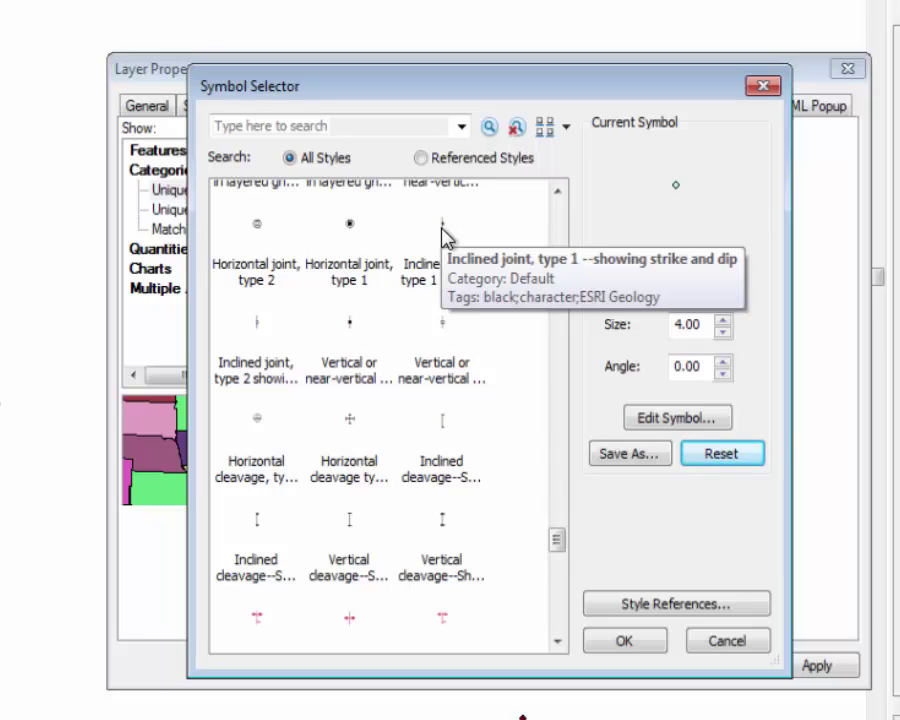
{"action": "left_click", "coordinate": [444, 232]}
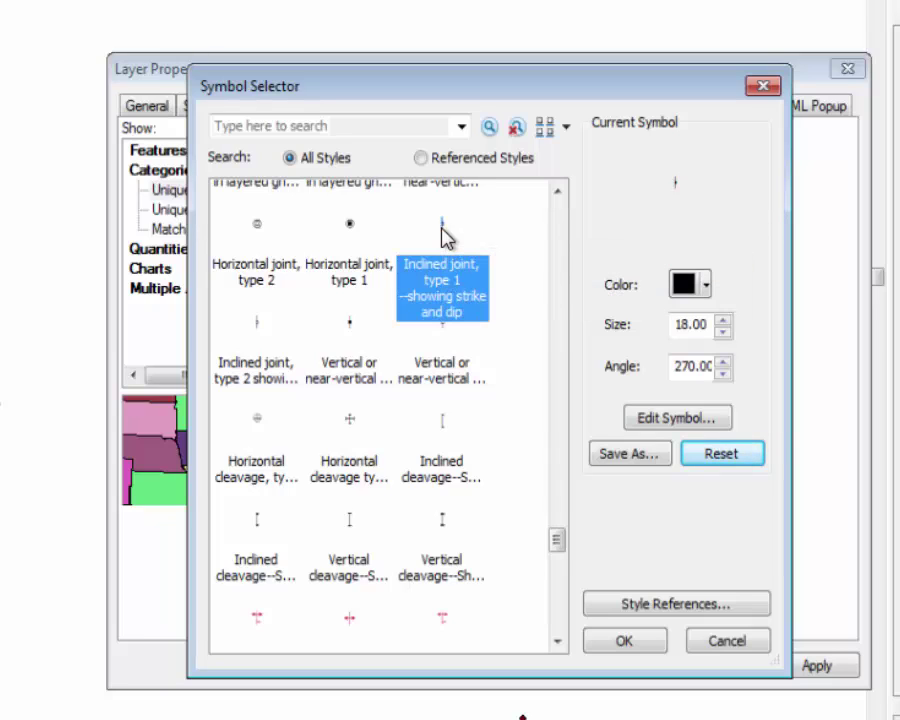
{"action": "left_click_drag", "start_coordinate": [690, 324], "coordinate": [668, 327]}
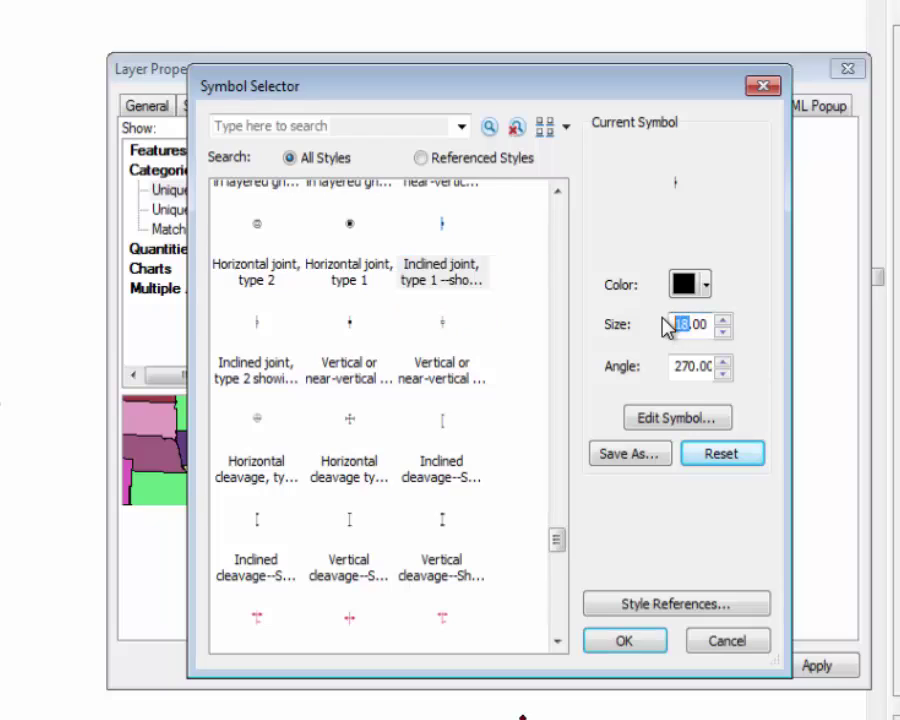
{"action": "type", "text": "70"}
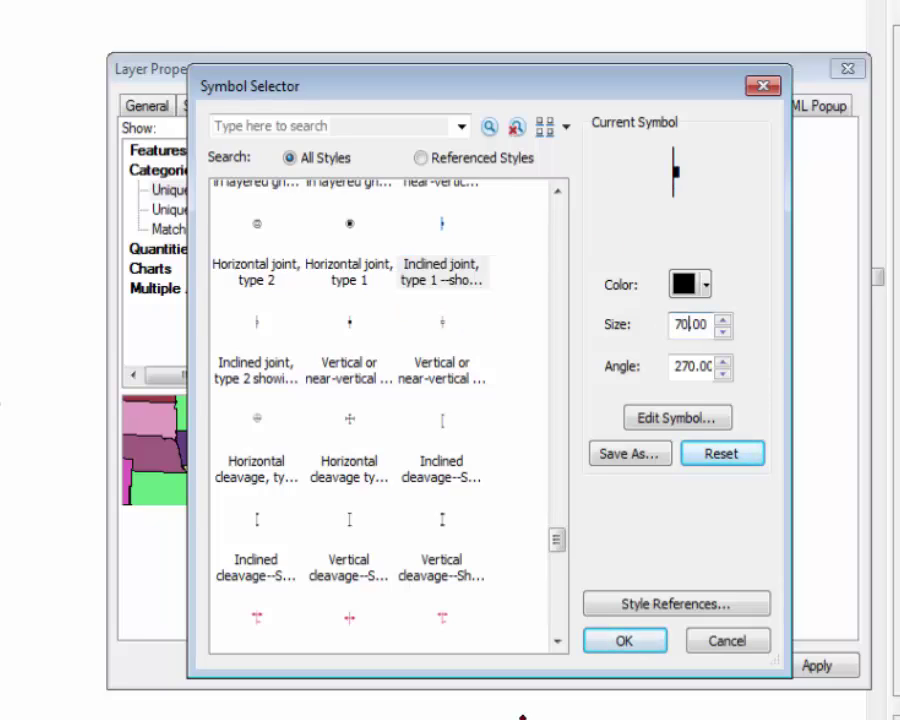
{"action": "left_click", "coordinate": [640, 635]}
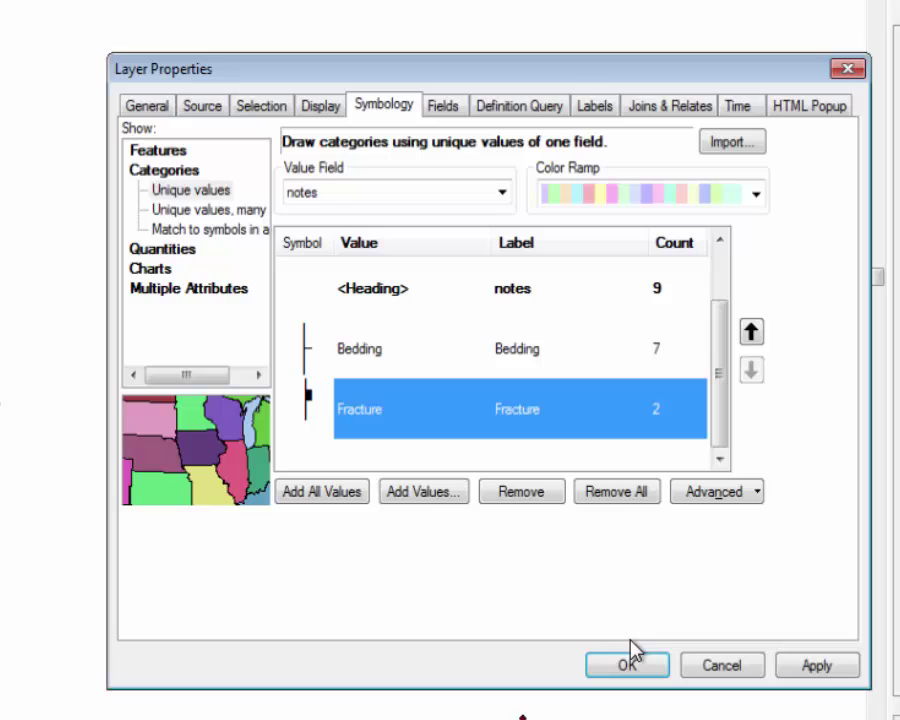
{"action": "left_click", "coordinate": [627, 665]}
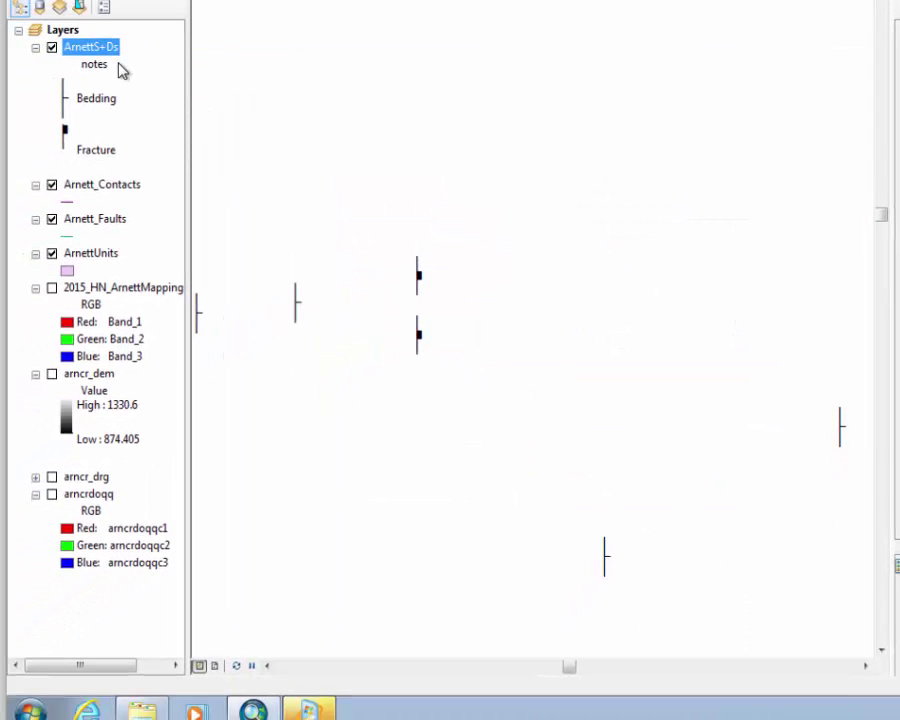
Step: Rotate the ArnettS+Ds Bedding symbols geographically by the strike field
{"action": "right_click", "coordinate": [91, 49]}
{"action": "left_click", "coordinate": [194, 440]}
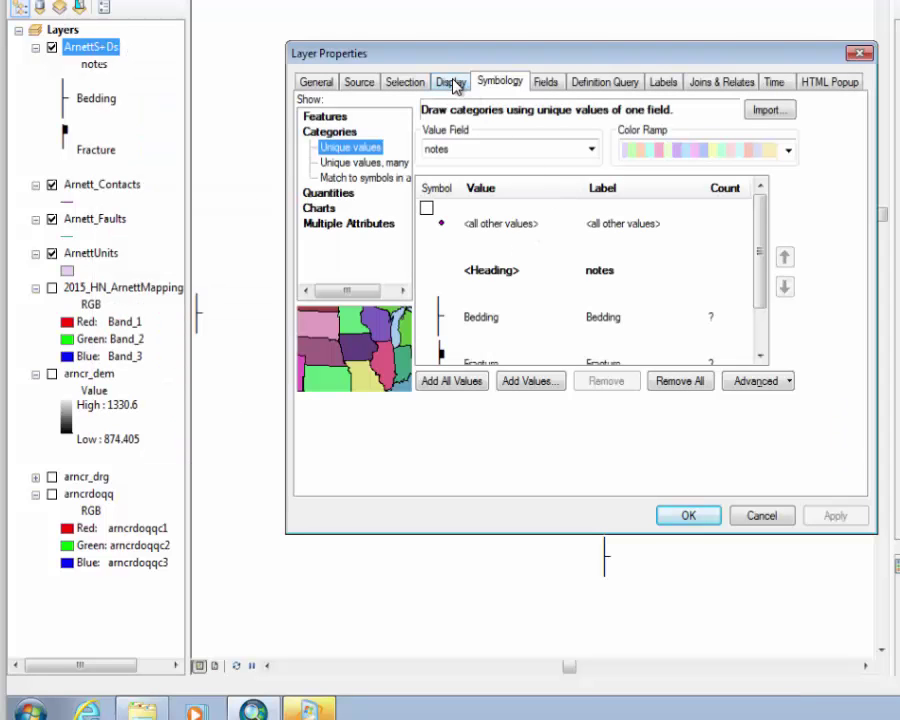
{"action": "left_click", "coordinate": [437, 320]}
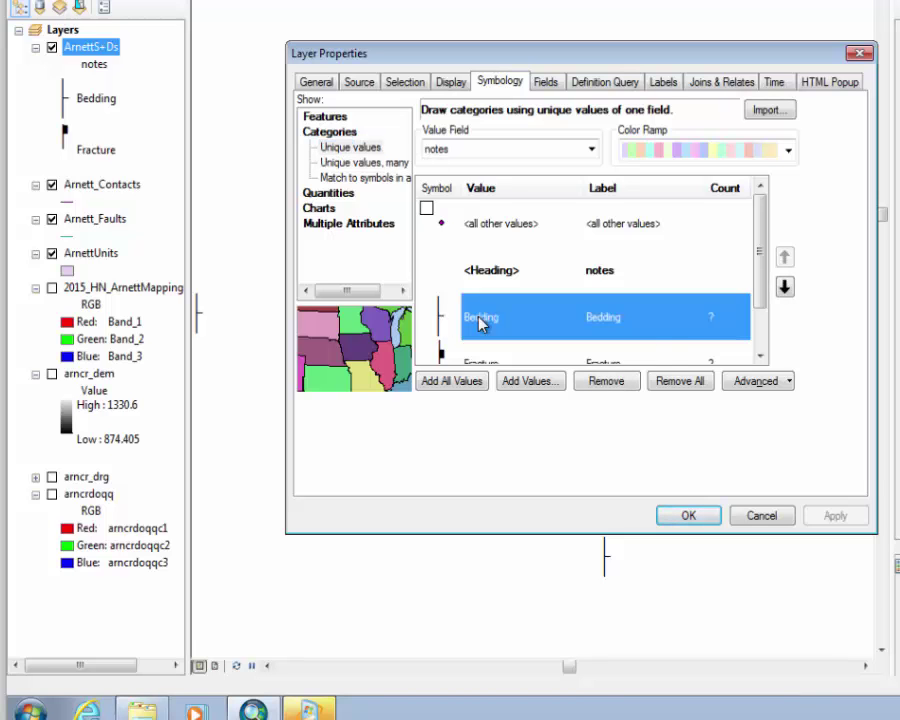
{"action": "left_click", "coordinate": [762, 383]}
{"action": "left_click", "coordinate": [781, 405]}
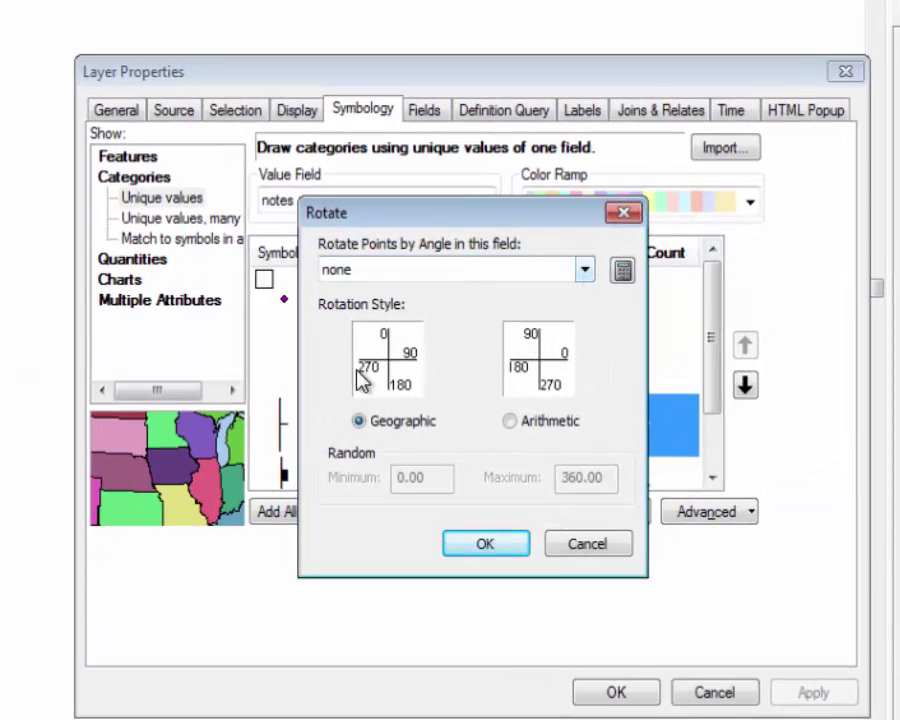
{"action": "left_click", "coordinate": [585, 270]}
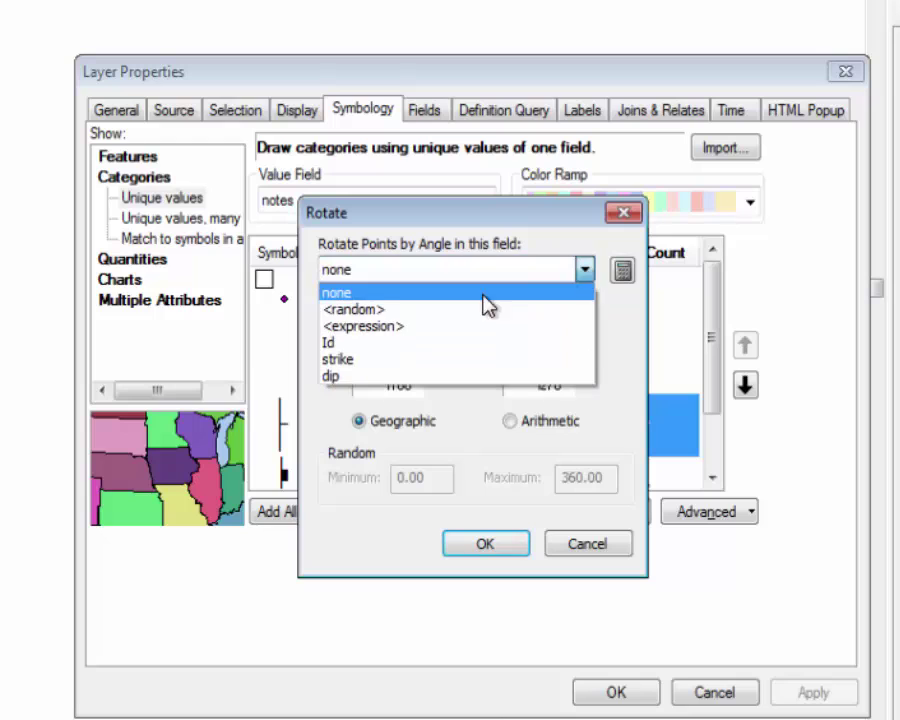
{"action": "left_click", "coordinate": [350, 360]}
{"action": "left_click", "coordinate": [465, 541]}
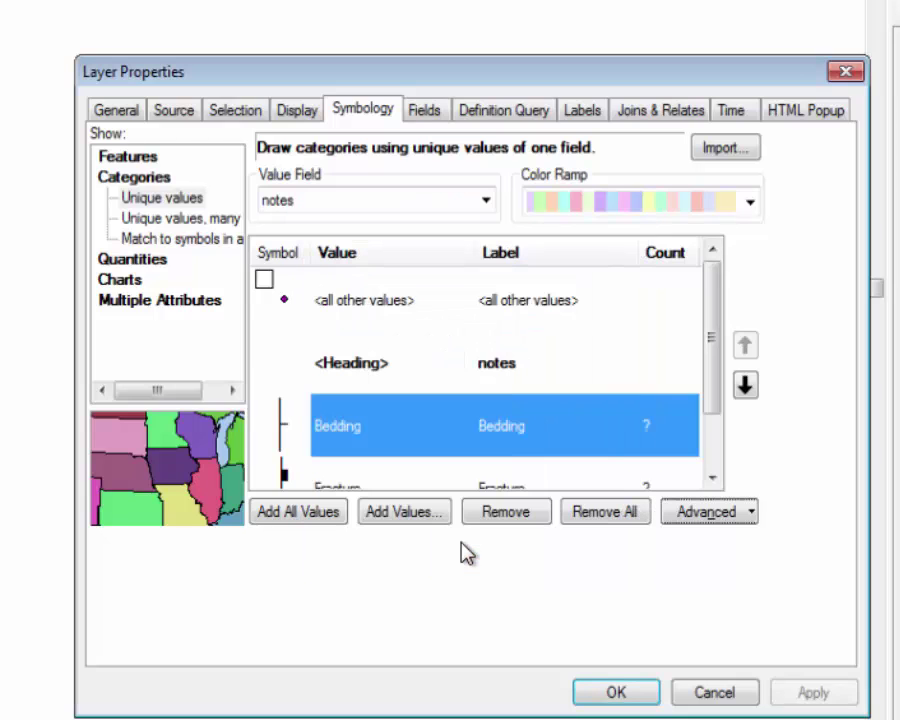
{"action": "left_click", "coordinate": [790, 688]}
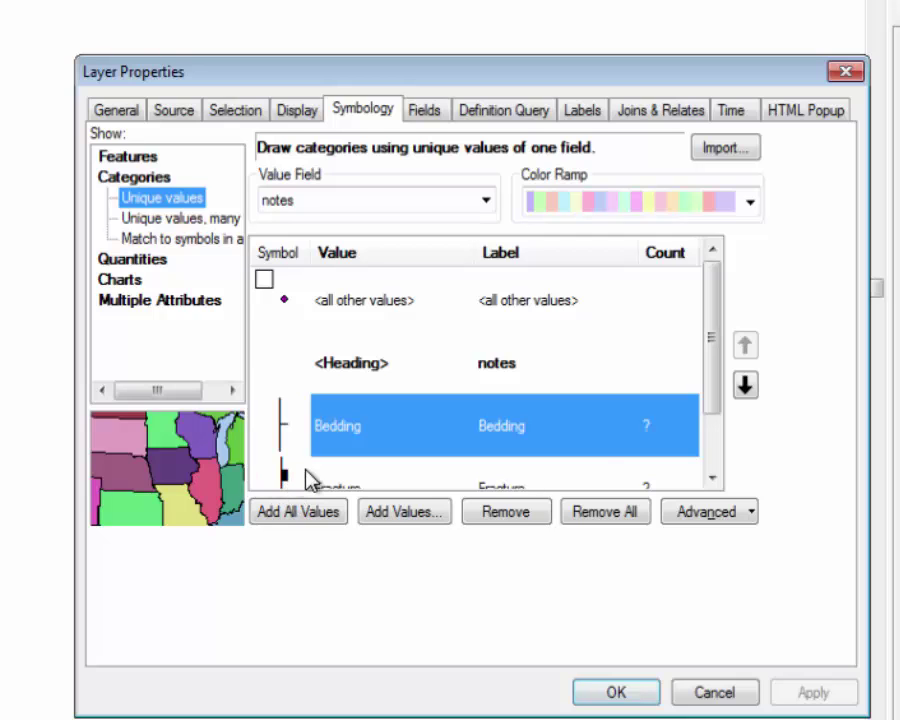
Step: Rotate the Fracture symbols by strike as well and apply the symbology to the map
{"action": "left_click", "coordinate": [616, 478]}
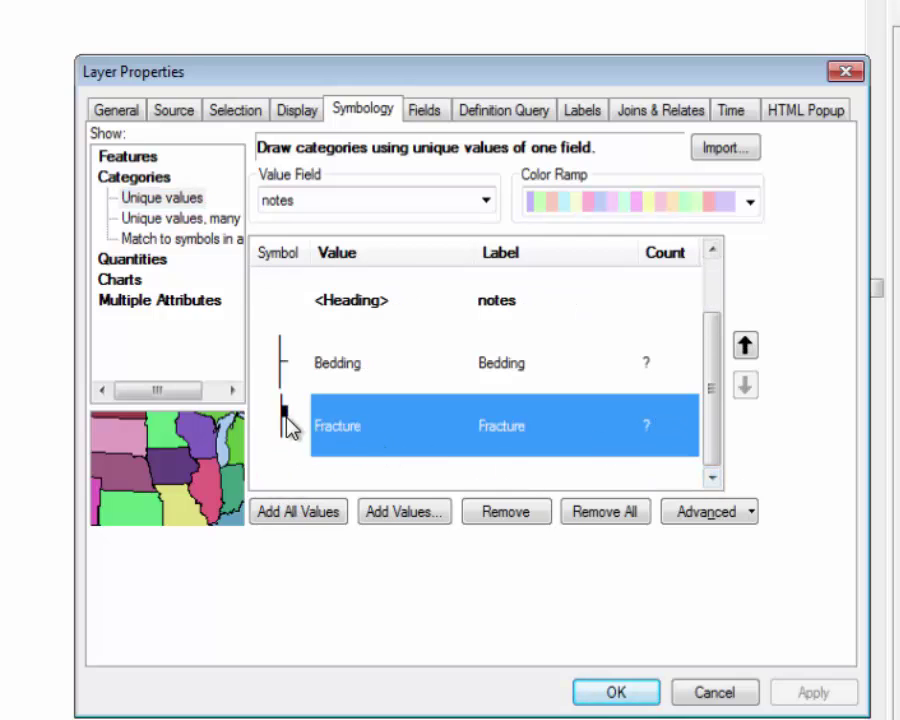
{"action": "left_click", "coordinate": [740, 518]}
{"action": "left_click", "coordinate": [700, 542]}
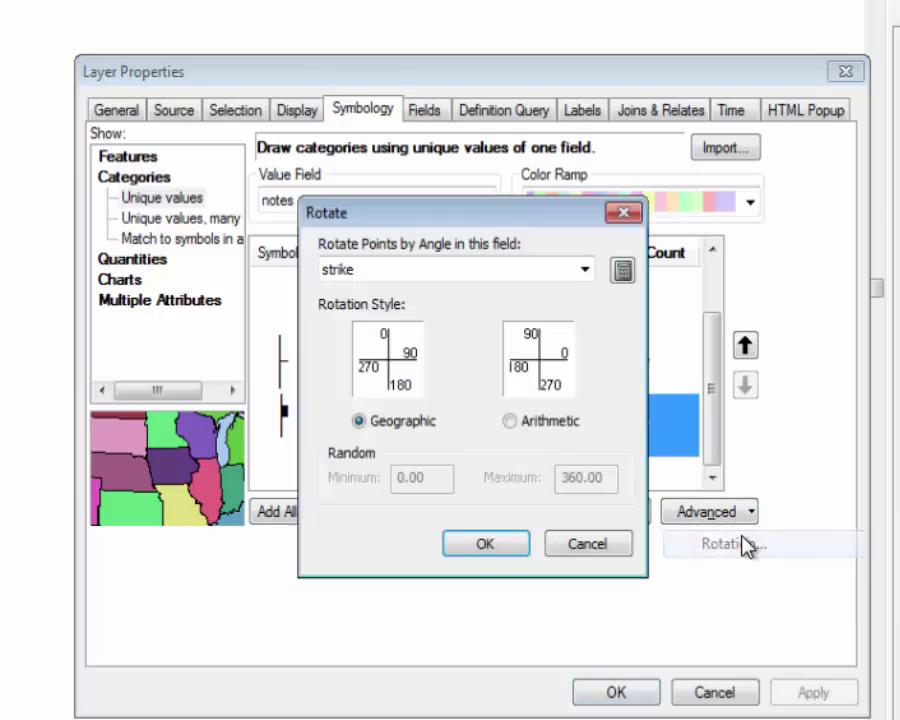
{"action": "left_click", "coordinate": [485, 543]}
{"action": "left_click", "coordinate": [616, 692]}
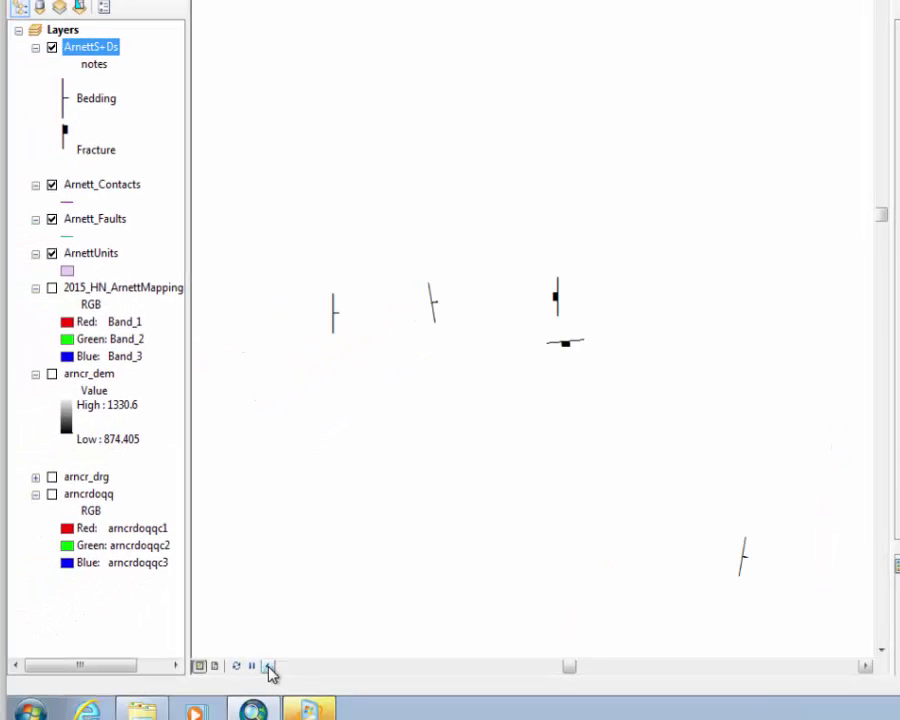
Step: Turn on labels for the ArnettS+Ds points, which all read 0, and bring up the layer's menu again
{"action": "left_click", "coordinate": [866, 666]}
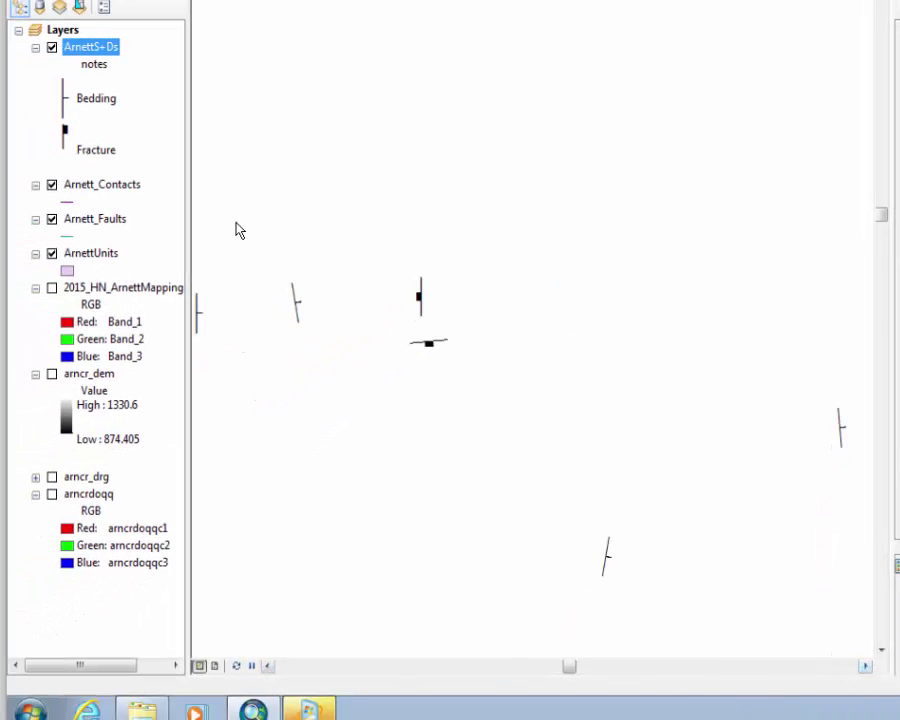
{"action": "right_click", "coordinate": [94, 52]}
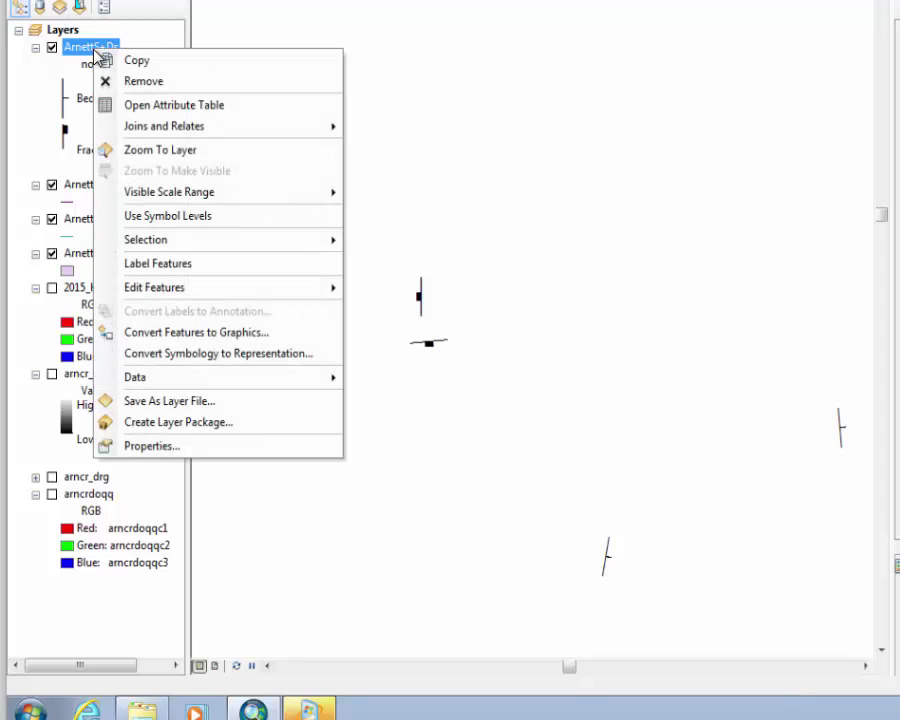
{"action": "left_click", "coordinate": [158, 263]}
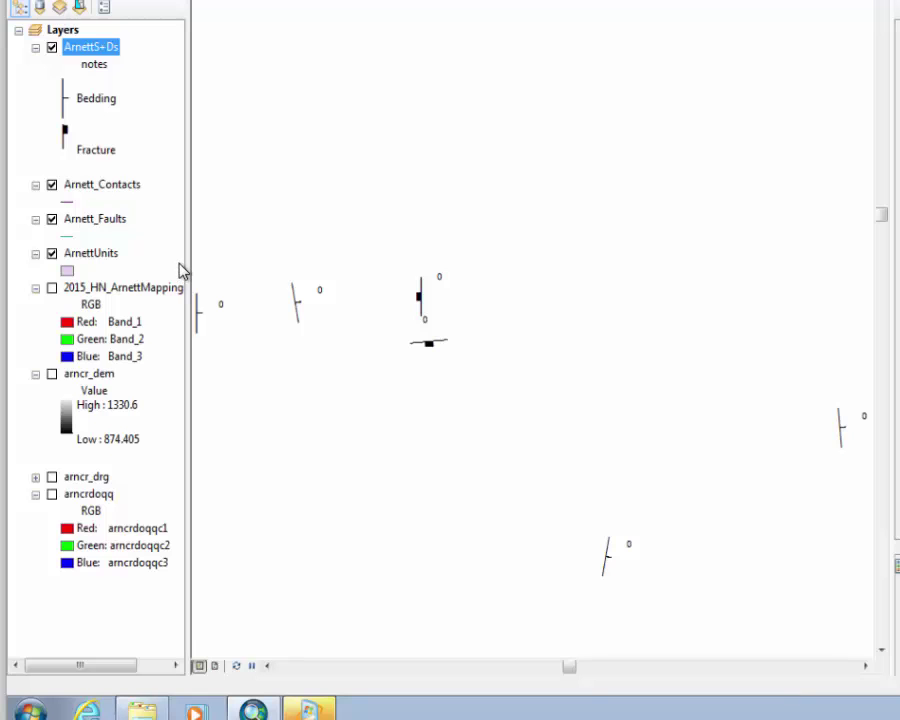
{"action": "right_click", "coordinate": [100, 48]}
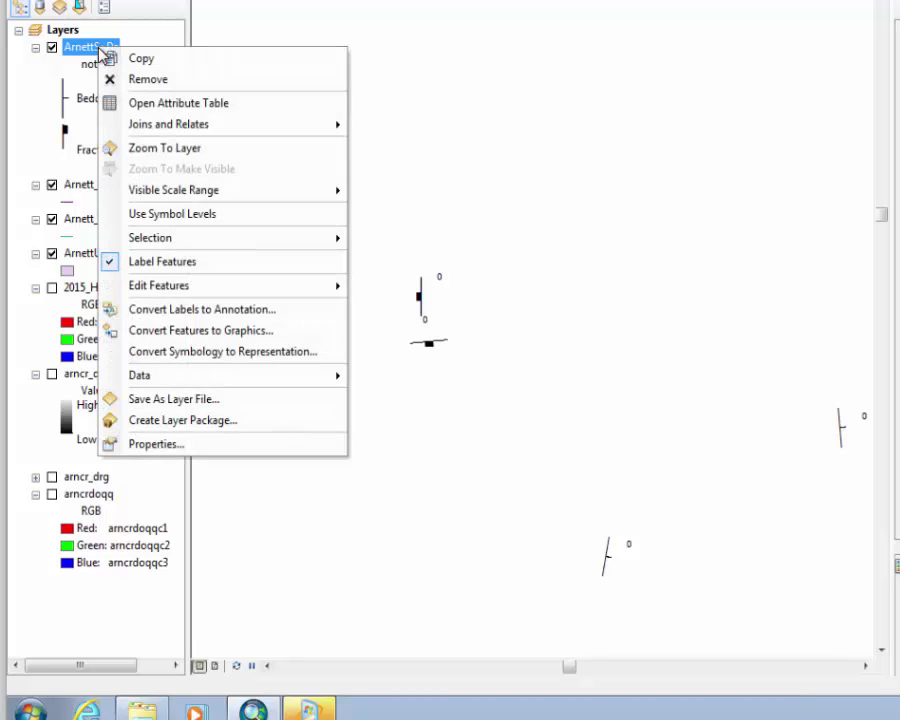
Step: Label the ArnettS+Ds points with the dip field in 14-point text
{"action": "left_click", "coordinate": [155, 444]}
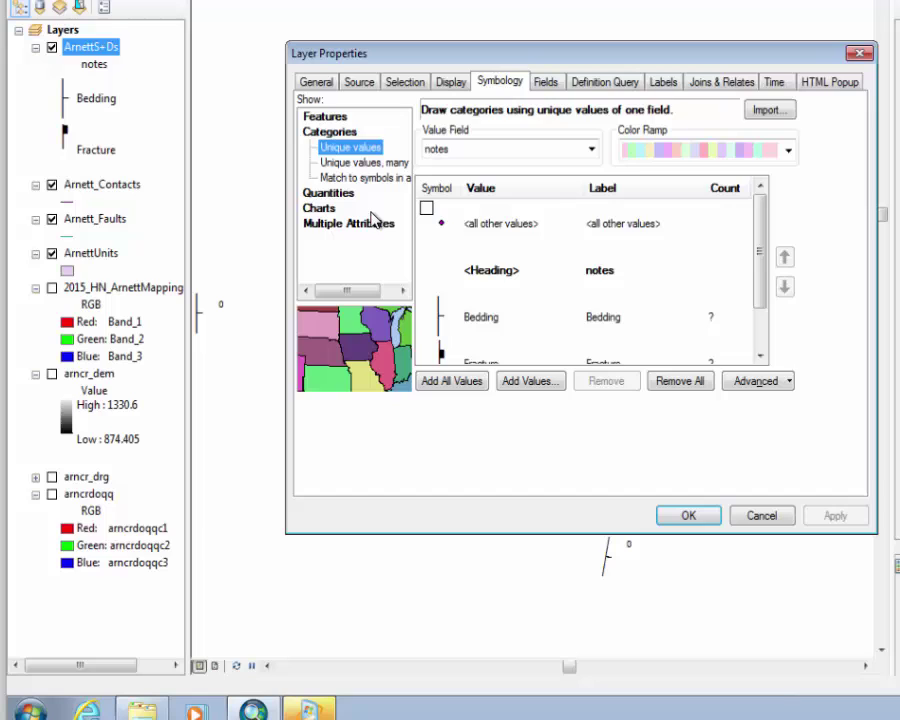
{"action": "left_click", "coordinate": [665, 83]}
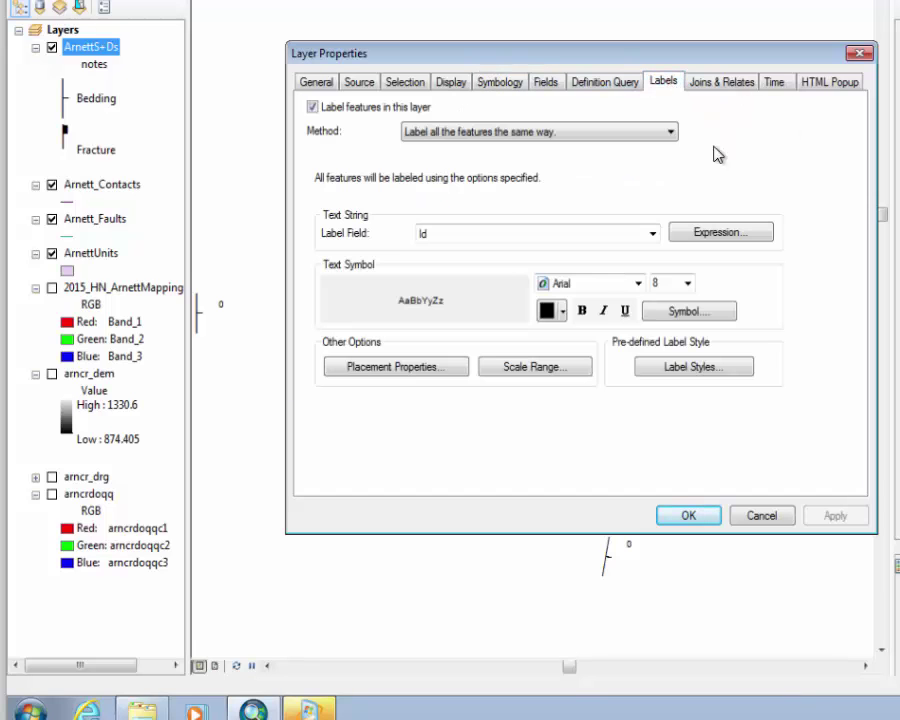
{"action": "left_click", "coordinate": [652, 234]}
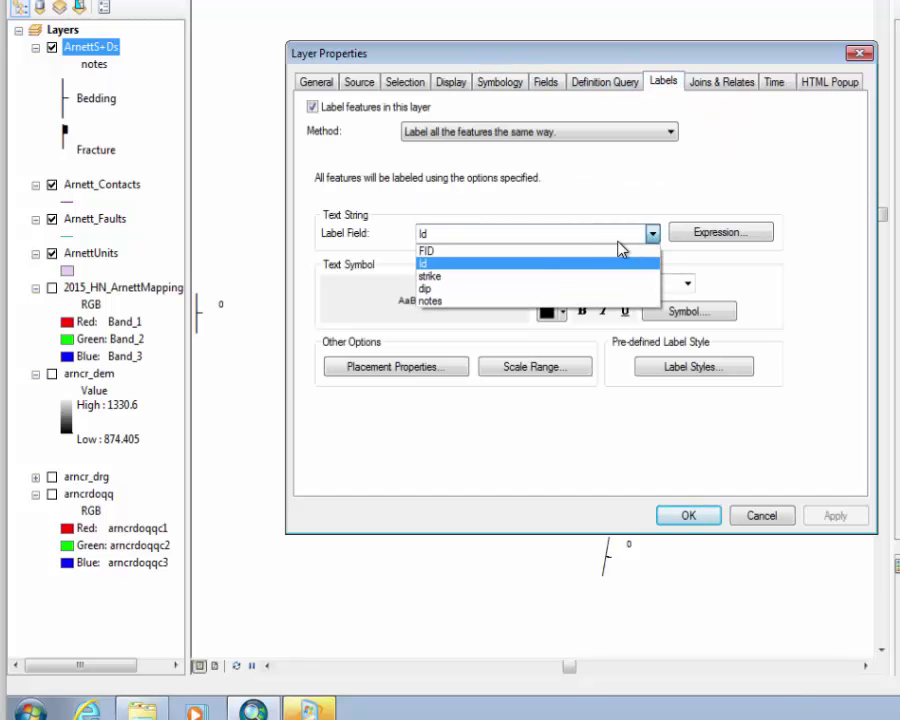
{"action": "left_click", "coordinate": [463, 290]}
{"action": "left_click", "coordinate": [688, 286]}
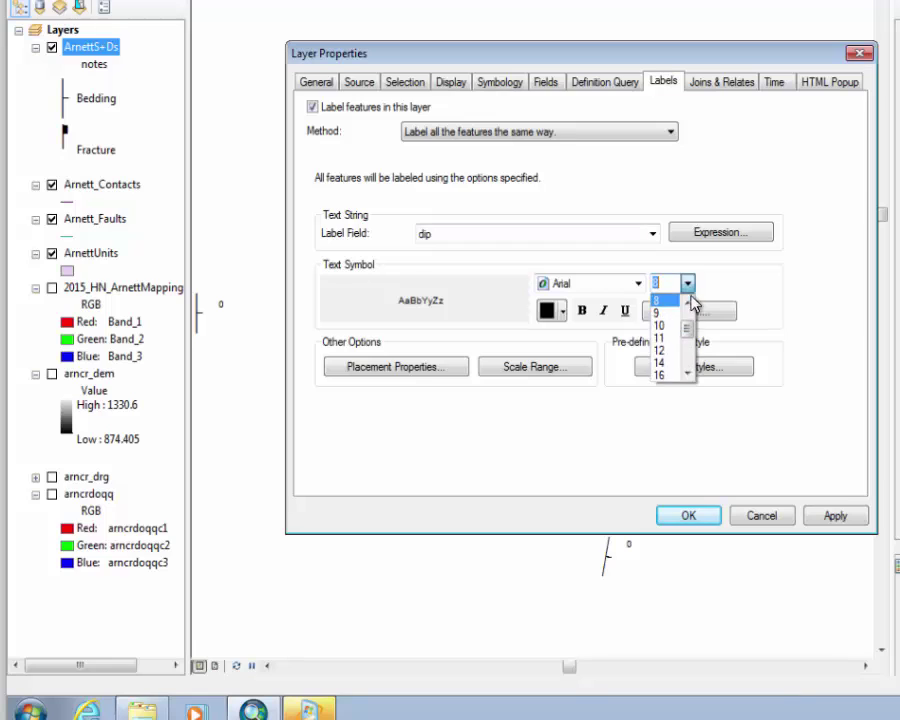
{"action": "left_click", "coordinate": [662, 363]}
{"action": "left_click", "coordinate": [698, 516]}
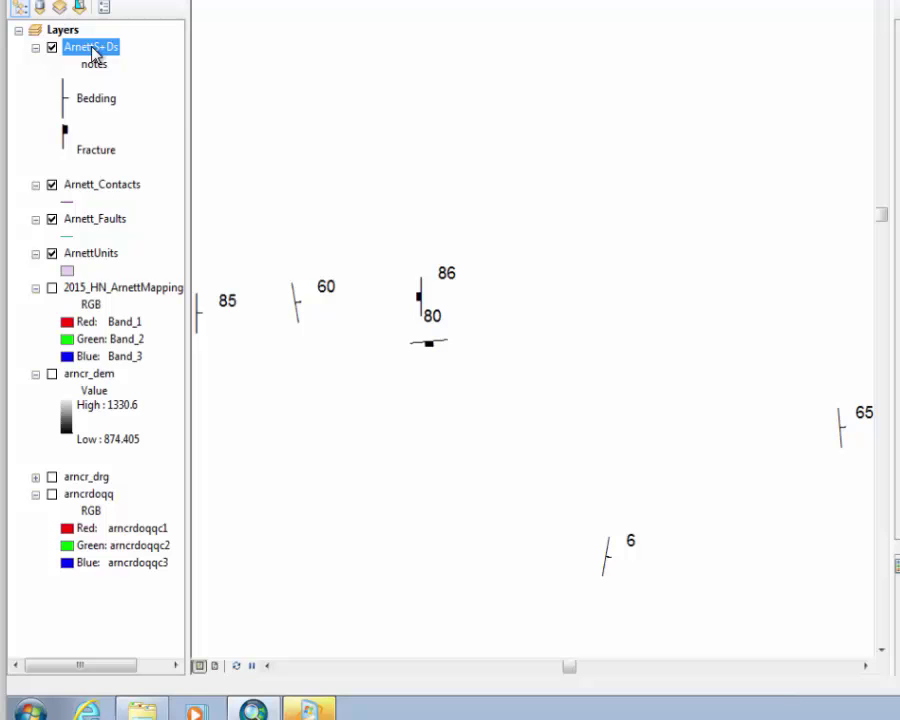
Step: Zoom to the full ArnettS+Ds layer extent, then dismiss the Editor menu without changes
{"action": "right_click", "coordinate": [70, 47]}
{"action": "left_click", "coordinate": [164, 149]}
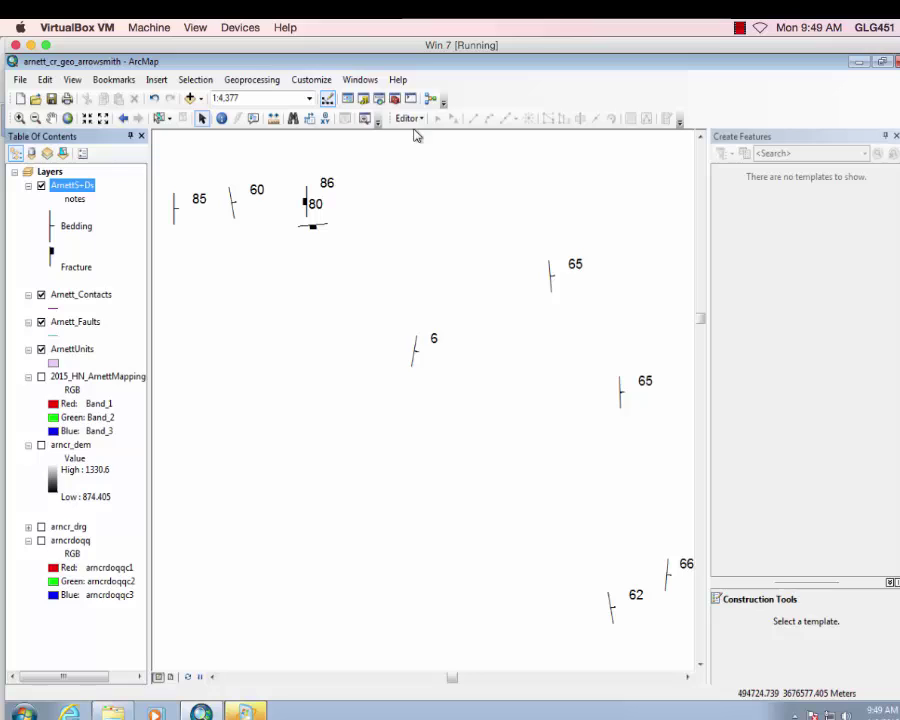
{"action": "left_click", "coordinate": [408, 118]}
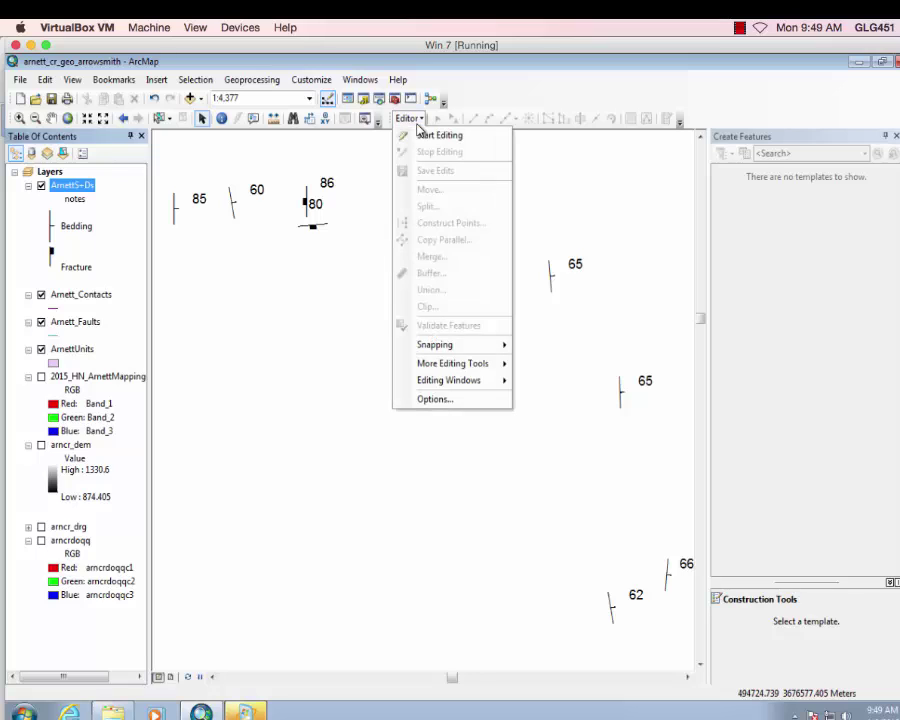
{"action": "left_click", "coordinate": [292, 300]}
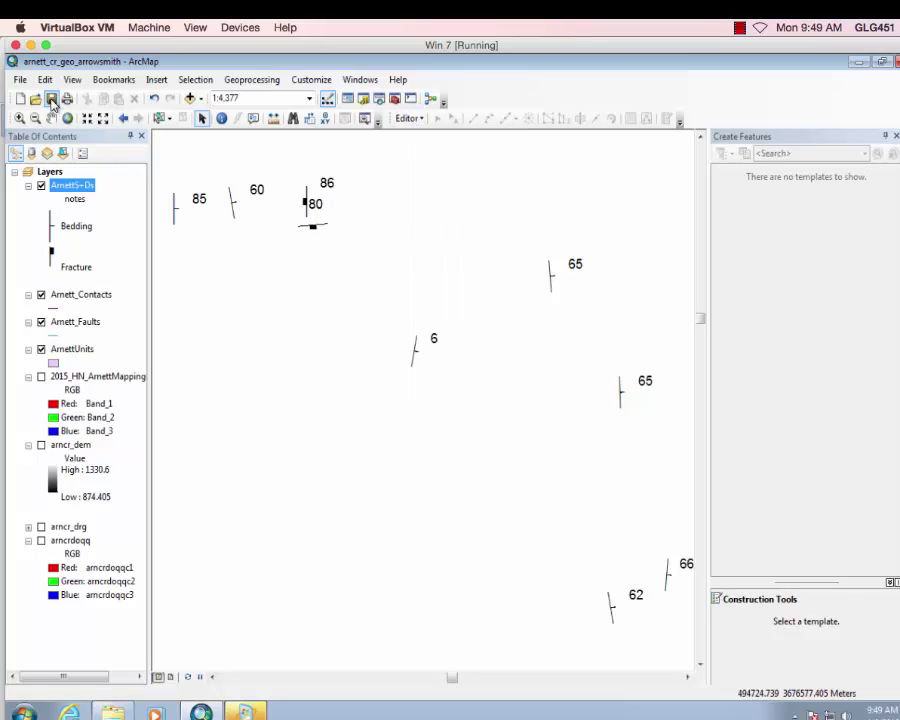